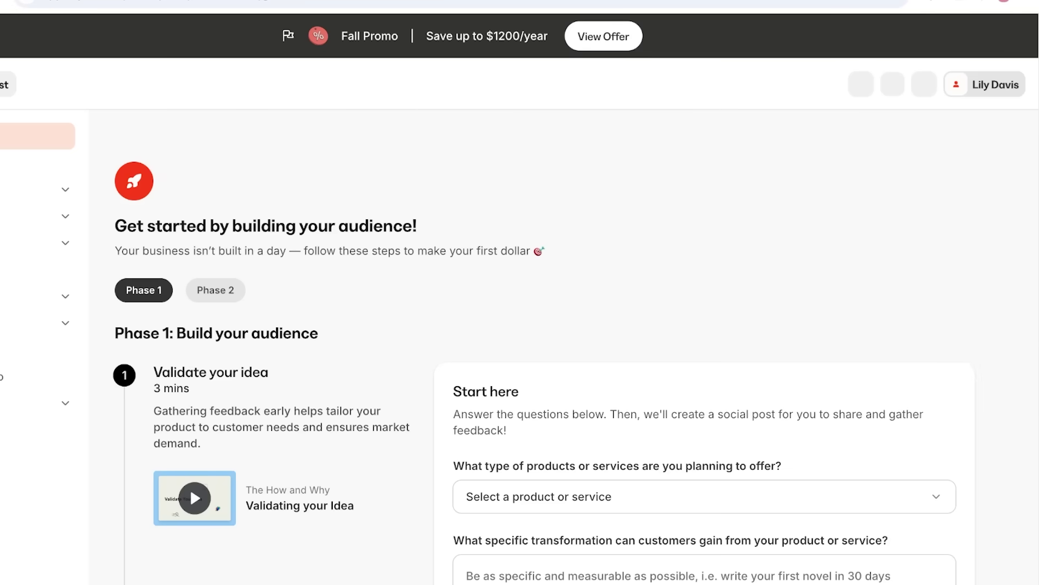
Step: Enter Canva as the customer transformation, then move to the product topic question
scroll(190, 485, down, 3)
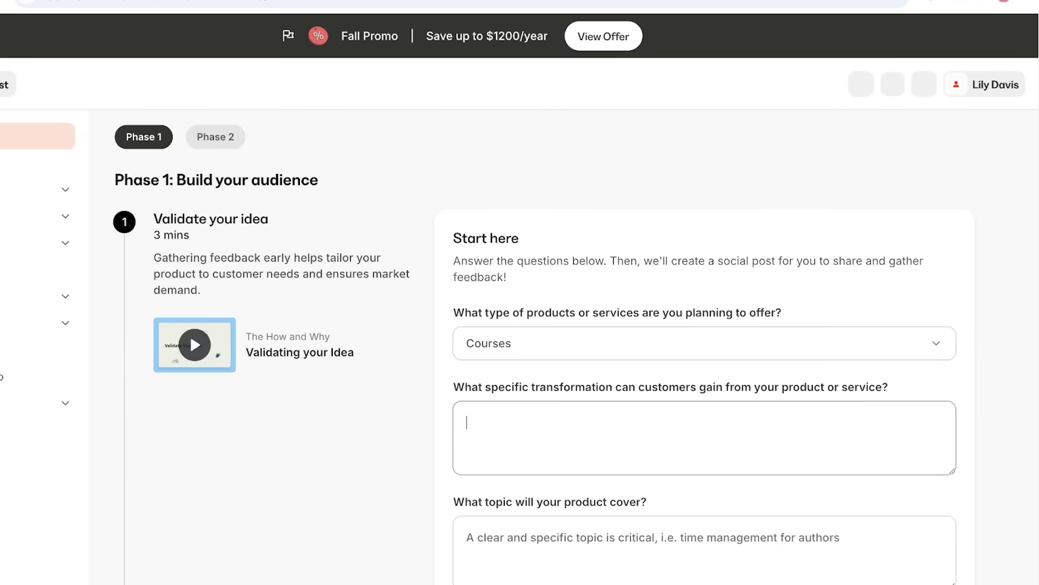
scroll(705, 411, down, 1)
text(A)
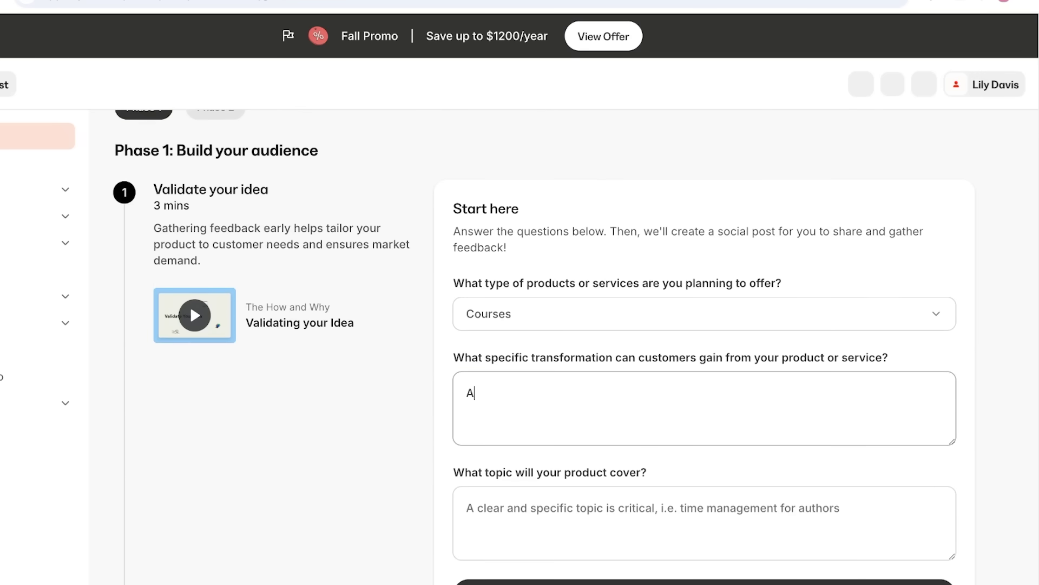
key(BackSpace)
text(Canva)
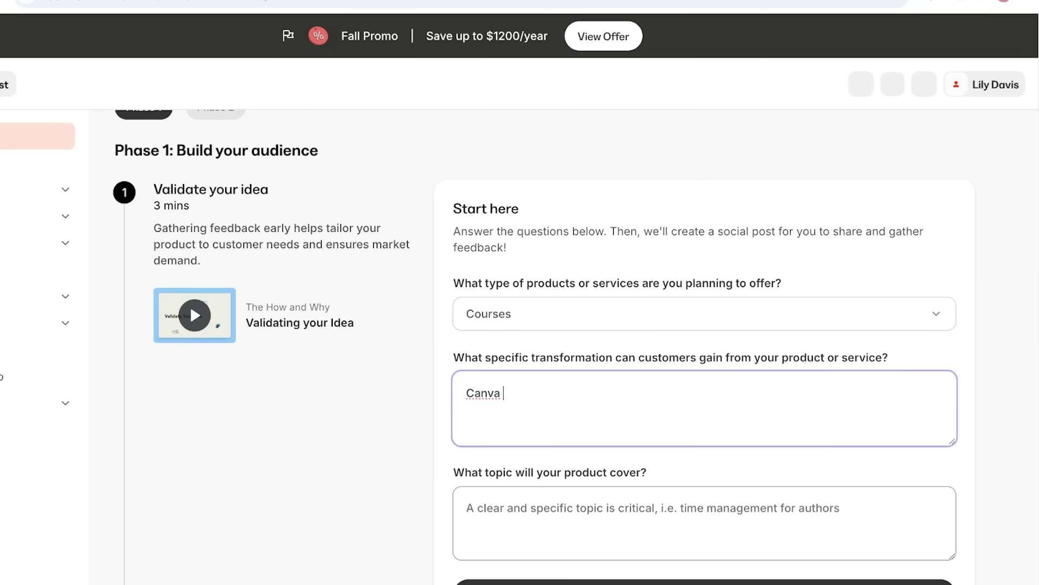
key(Tab)
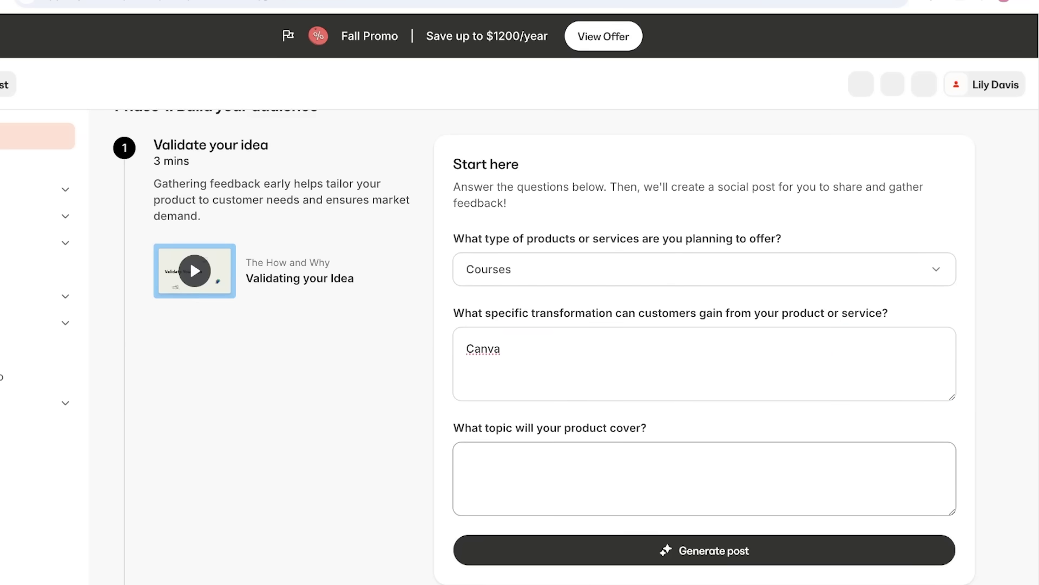
scroll(704, 478, up, 1)
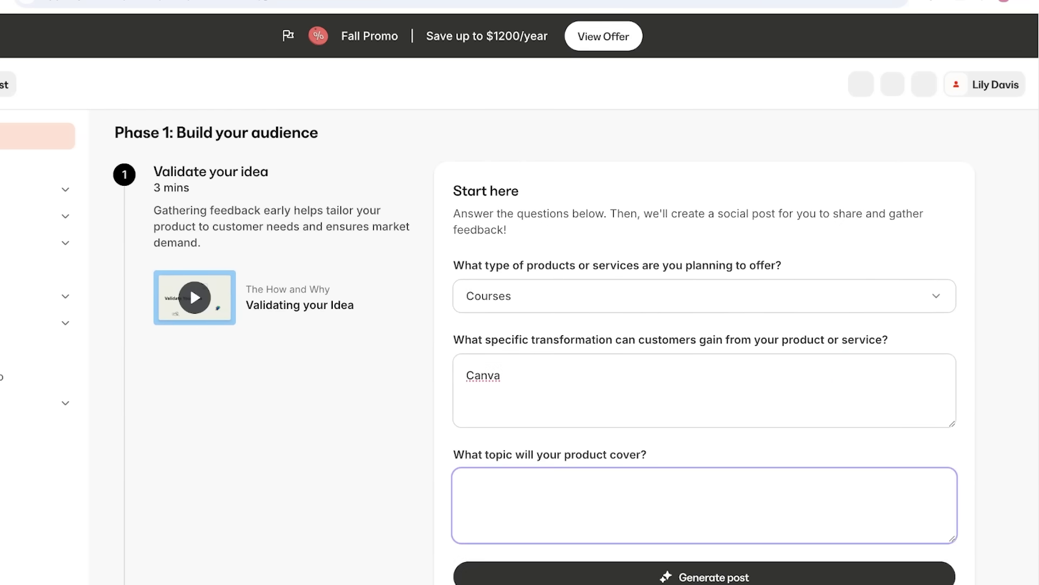
scroll(704, 347, down, 10)
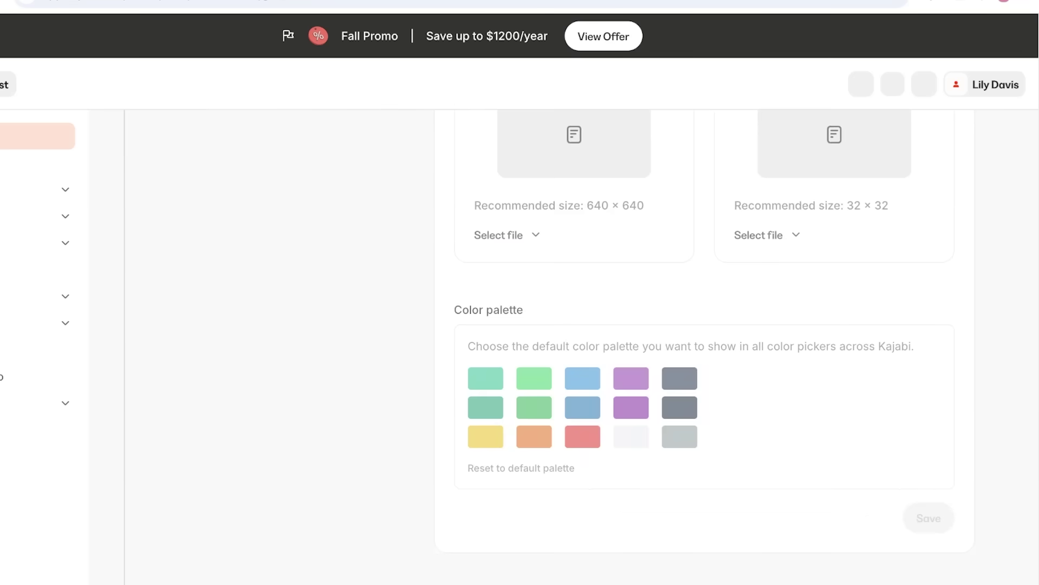
scroll(704, 346, up, 5)
scroll(704, 346, down, 3)
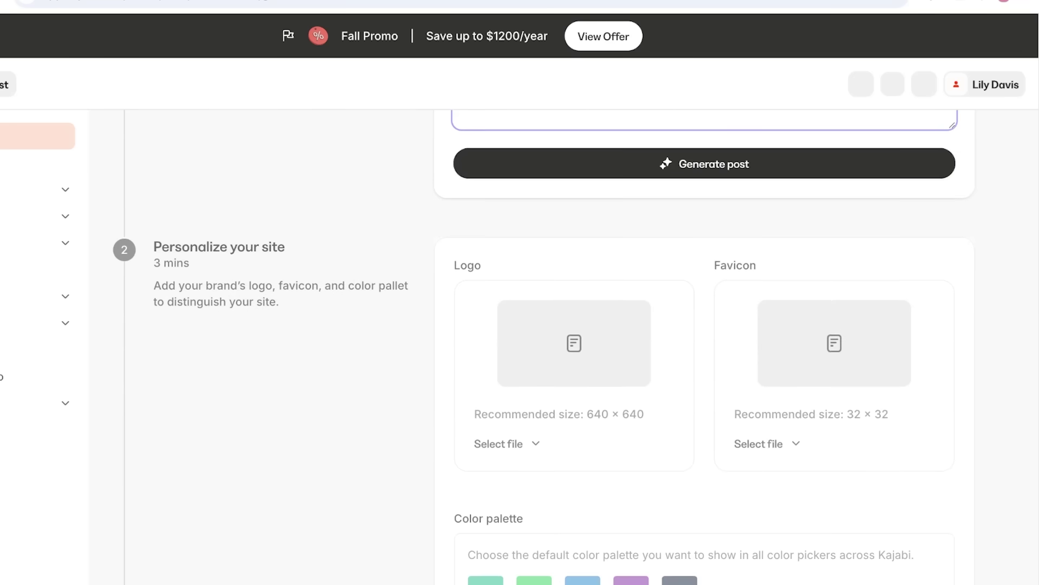
scroll(190, 450, down, 5)
scroll(190, 450, up, 12)
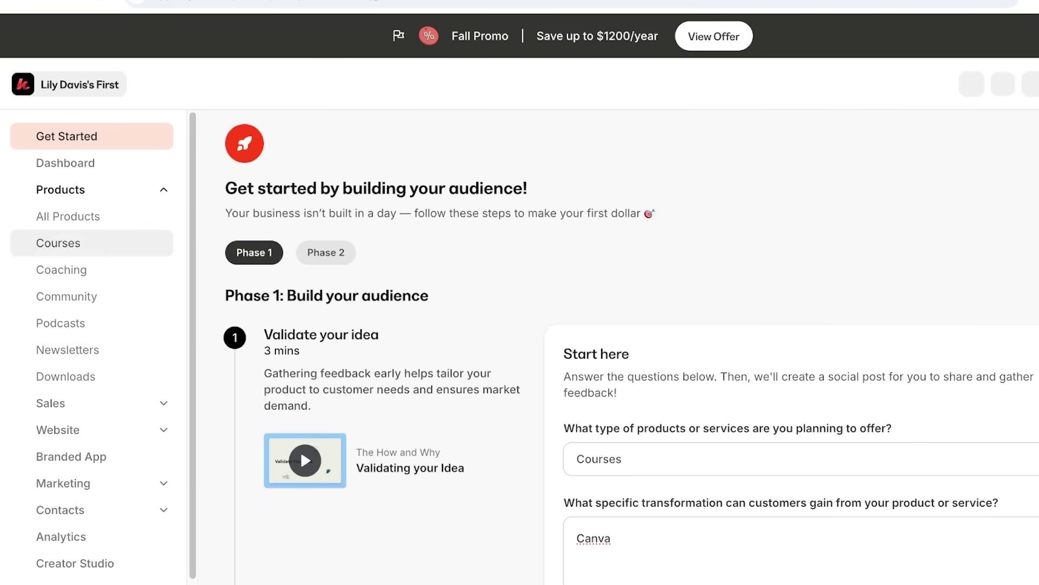
Step: Start a new course from the Courses list and title it 'Canva 101'
click(58, 243)
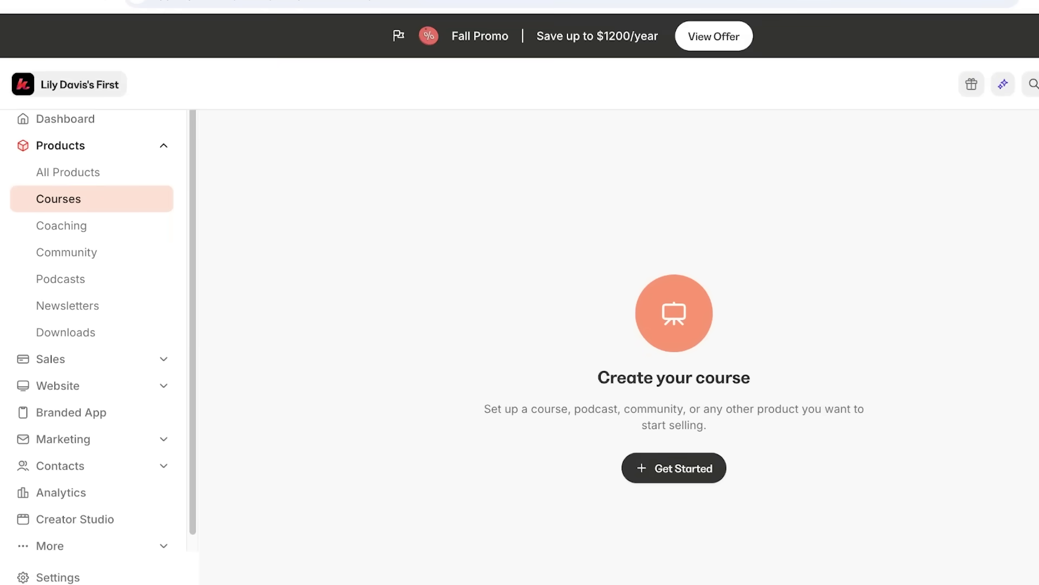
click(675, 468)
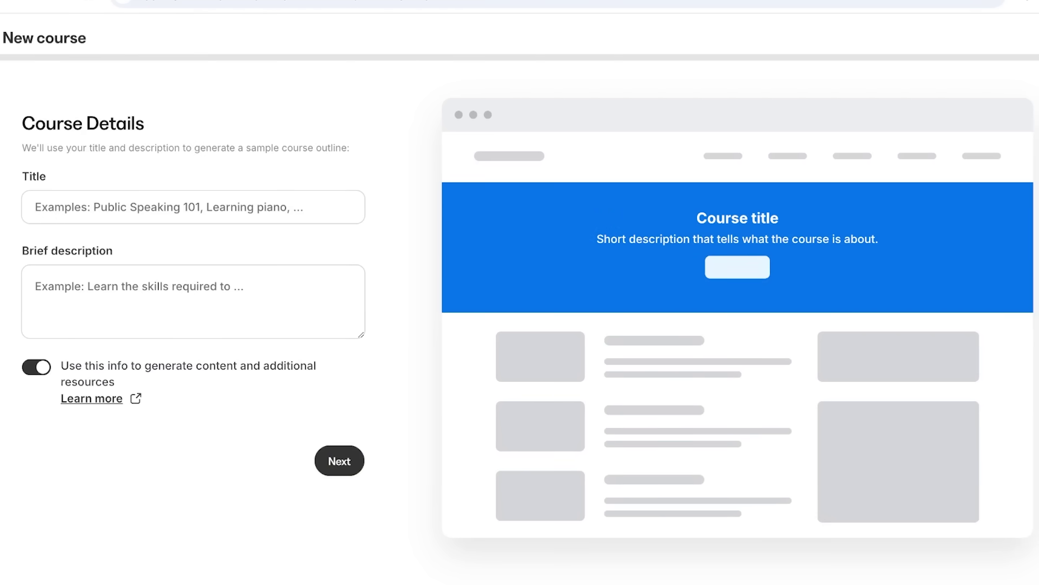
click(35, 207)
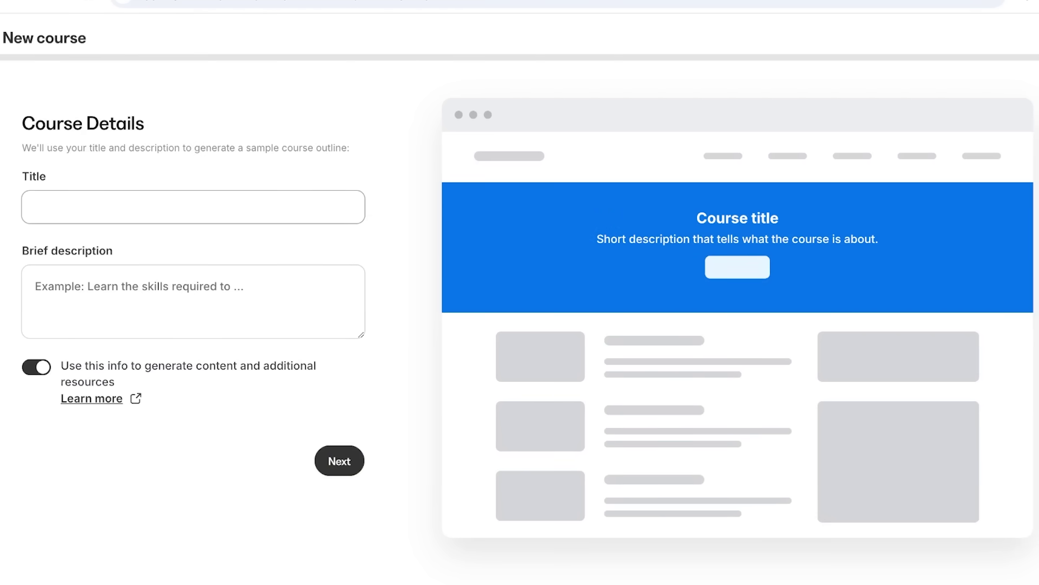
text(A)
key(BackSpace)
text(Cn)
key(BackSpace)
text(a)
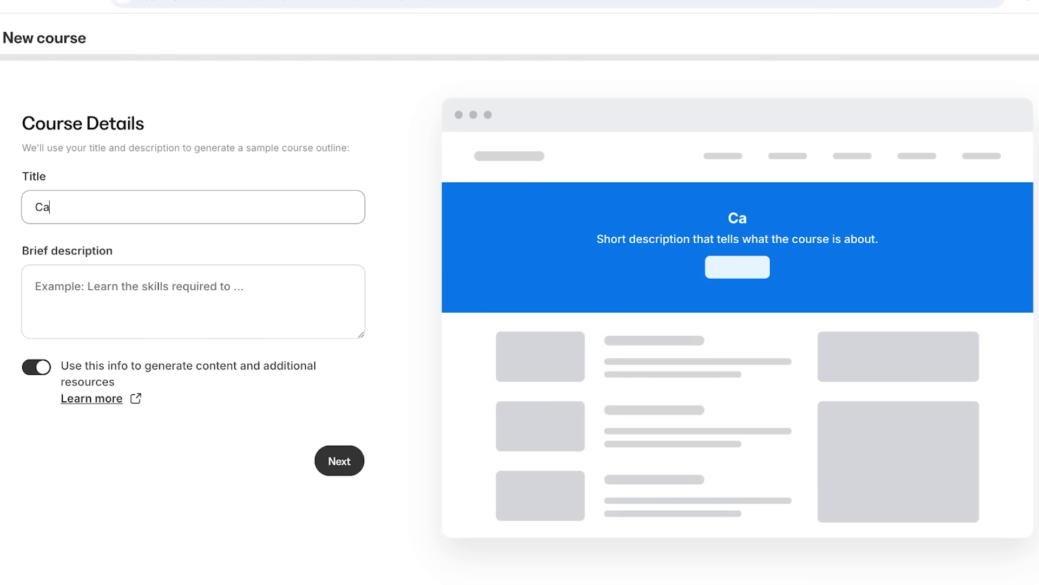
text(nva 101)
Step: Add the description 'Learn about Canva!' and turn off content generation from these details
click(36, 286)
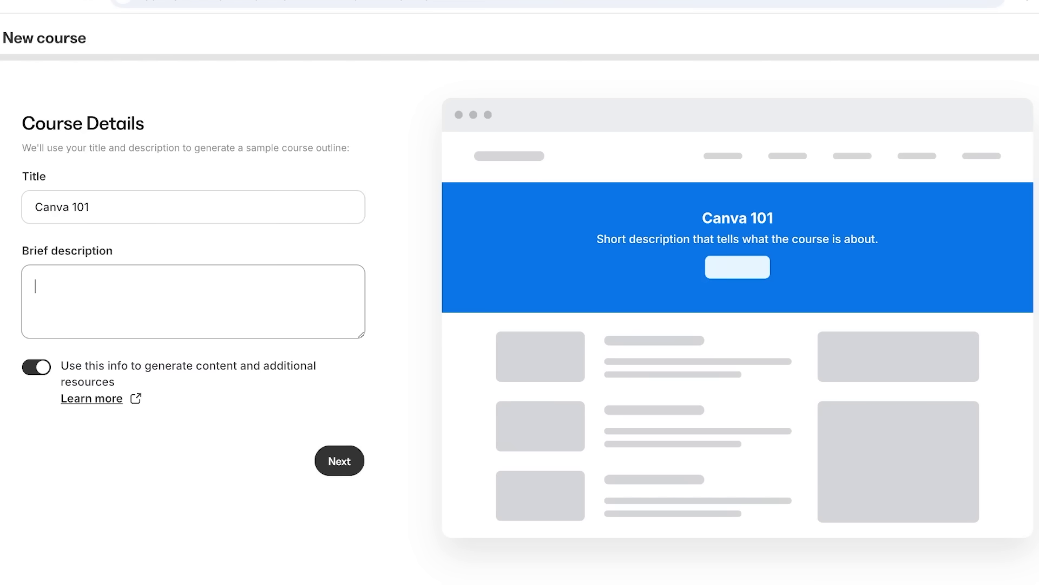
text(Learn about )
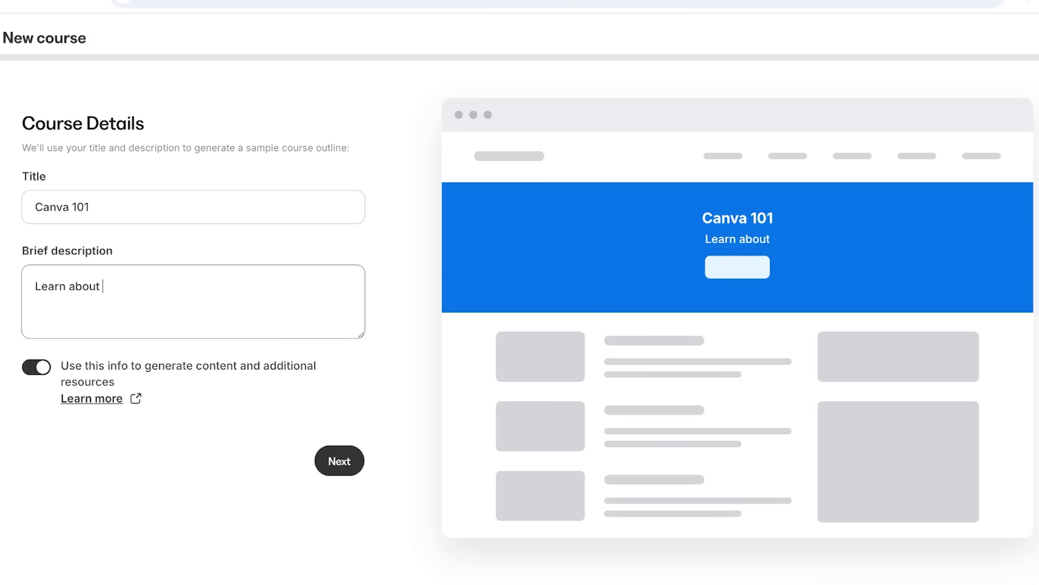
text(Canva!)
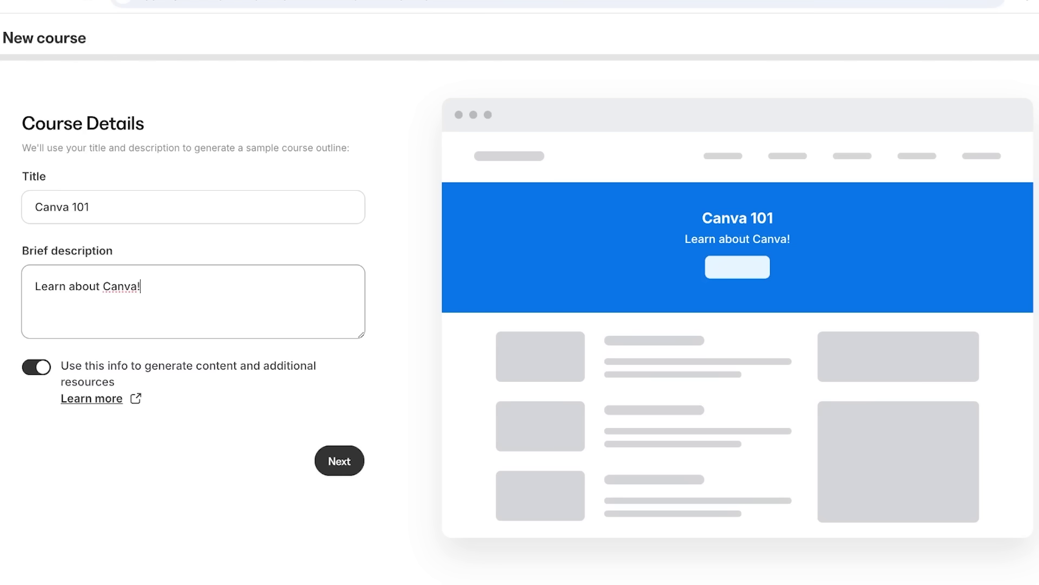
click(141, 287)
click(36, 368)
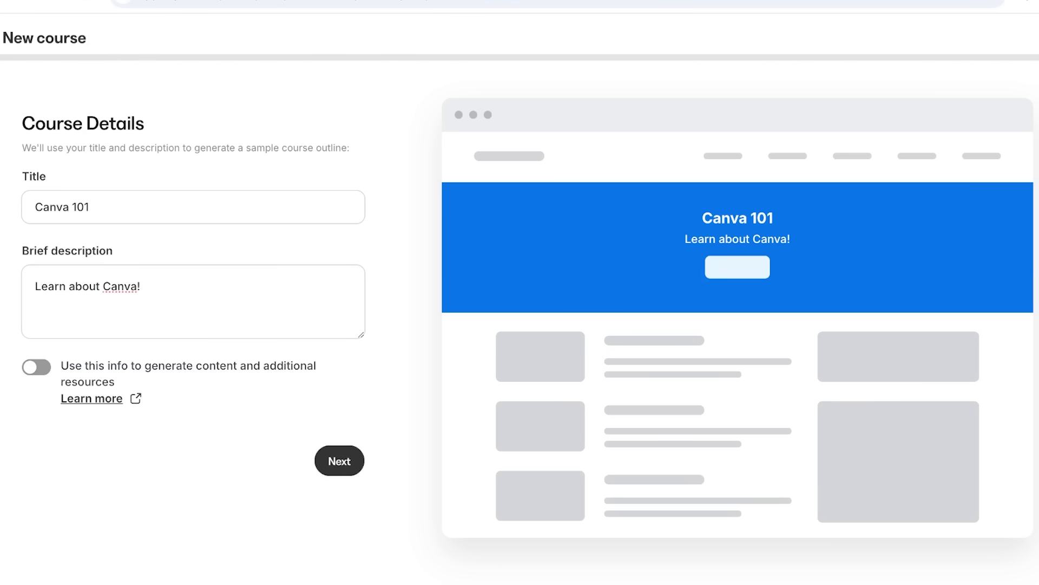
key(space)
key(space)
Step: Set the course's primary colour to teal green and its accent colour to purple
click(339, 461)
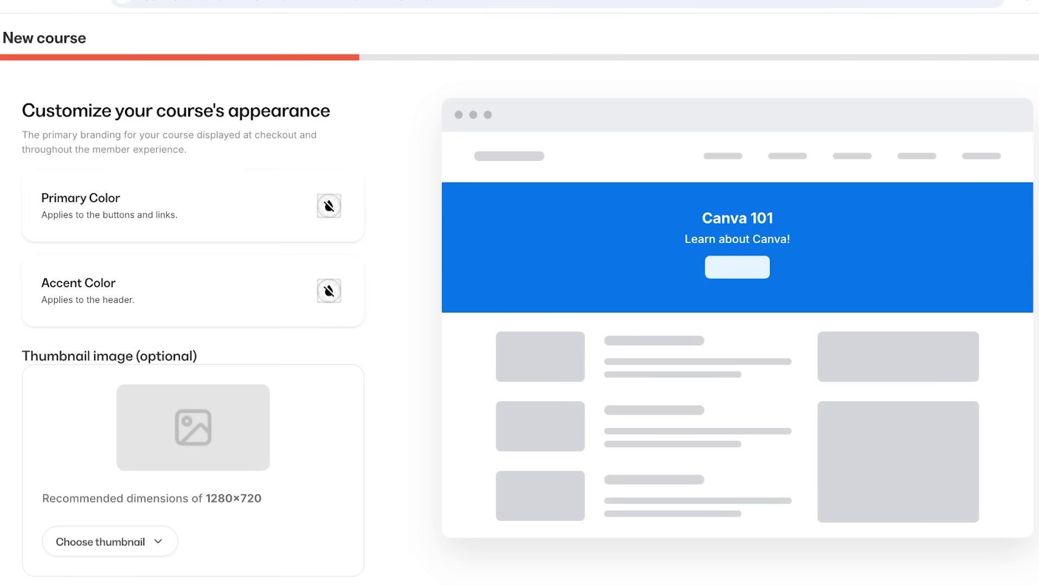
click(329, 206)
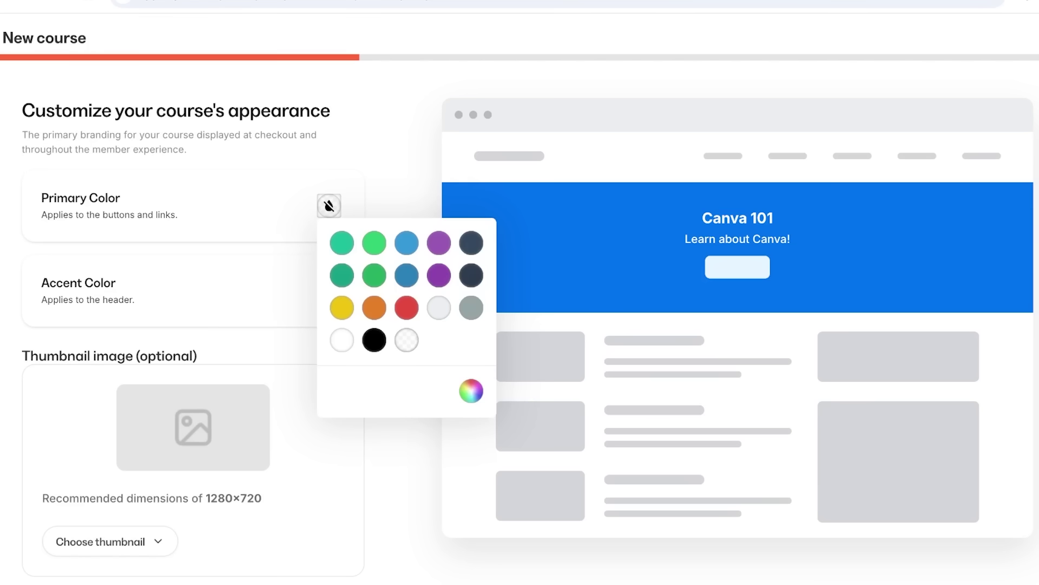
click(343, 243)
click(328, 290)
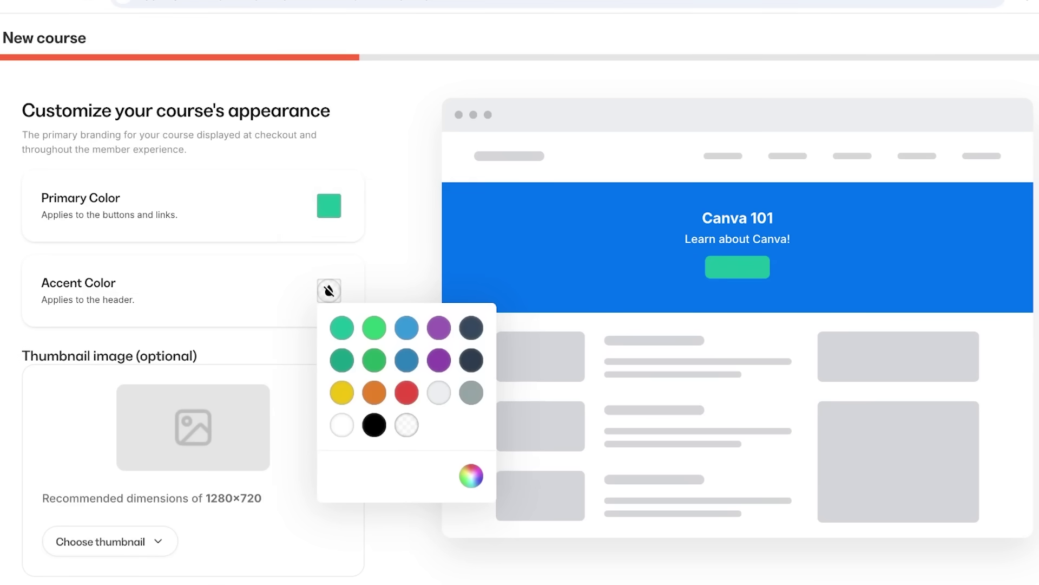
click(439, 360)
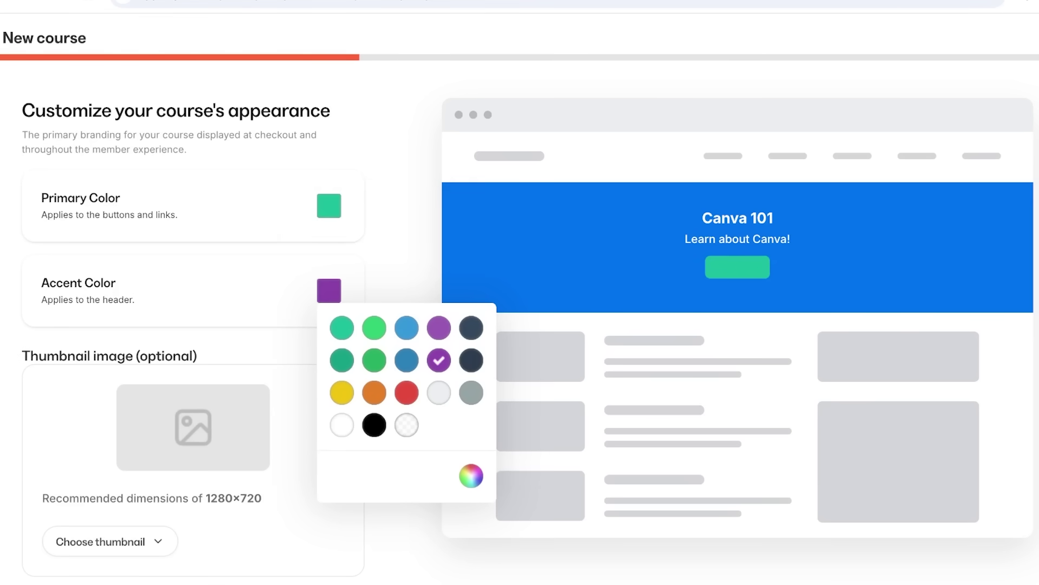
Step: Upload and crop the eyeshadow palette photo as the course thumbnail
scroll(520, 325, down, 1)
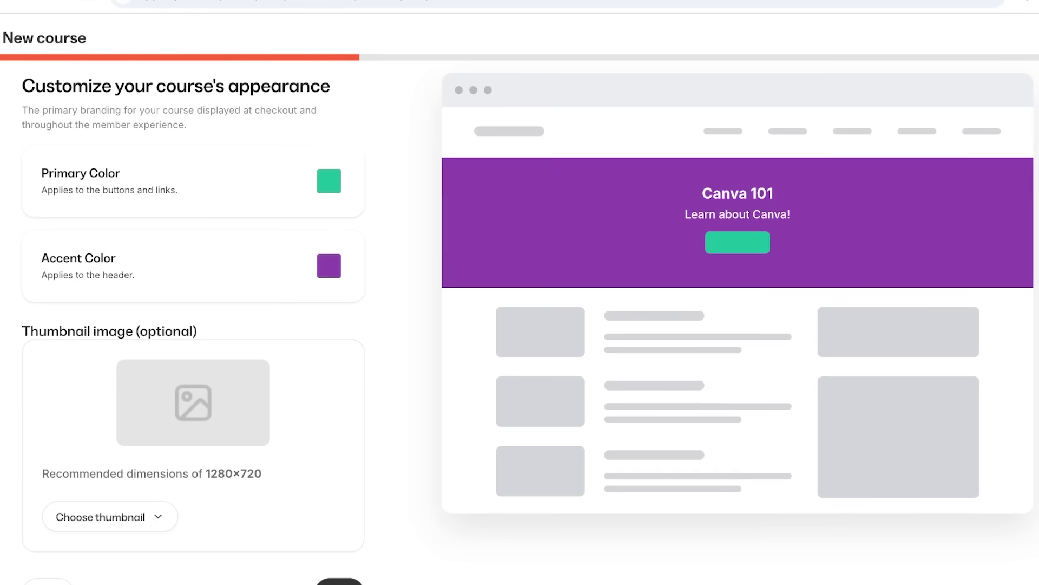
click(110, 491)
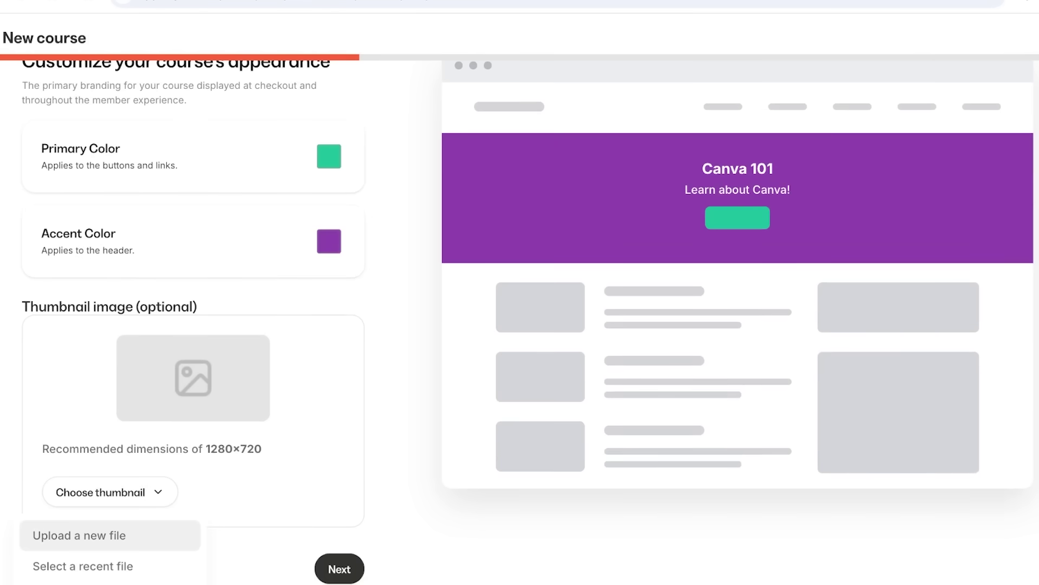
click(79, 535)
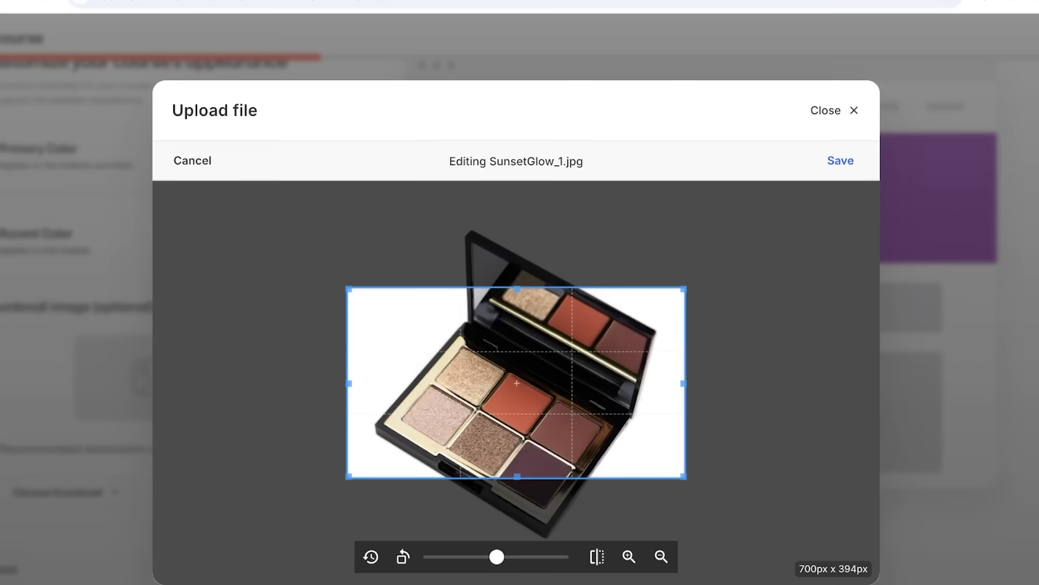
mouse_move(517, 379)
mouse_down()
mouse_move(516, 316)
mouse_move(517, 435)
mouse_move(516, 385)
mouse_up()
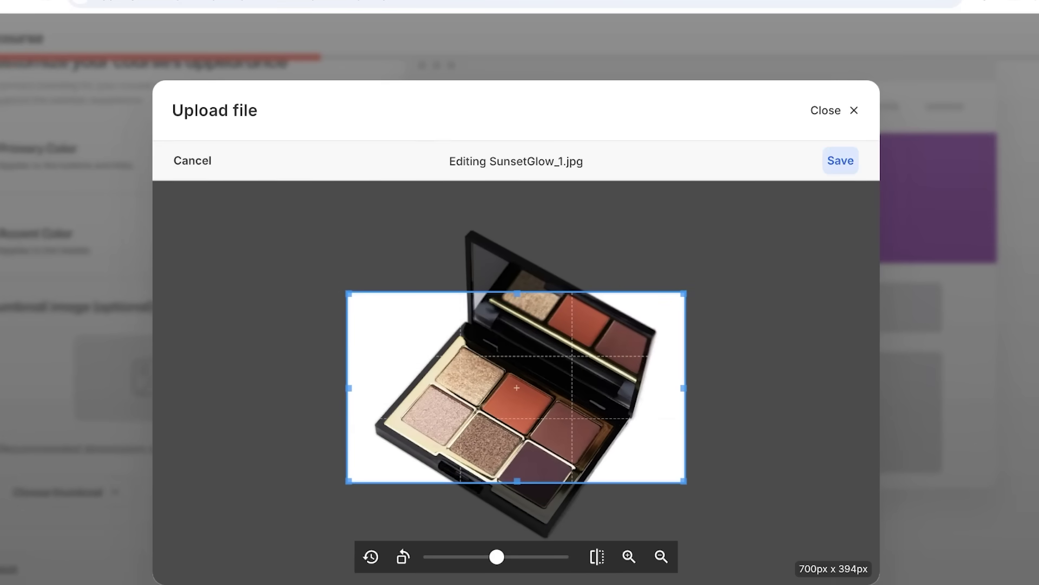
click(841, 160)
click(211, 558)
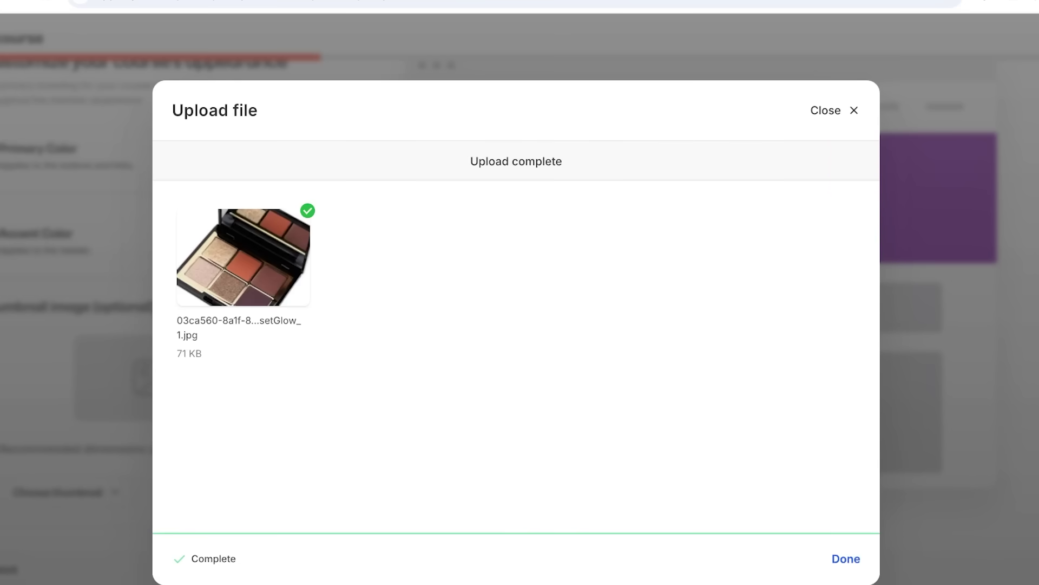
click(845, 557)
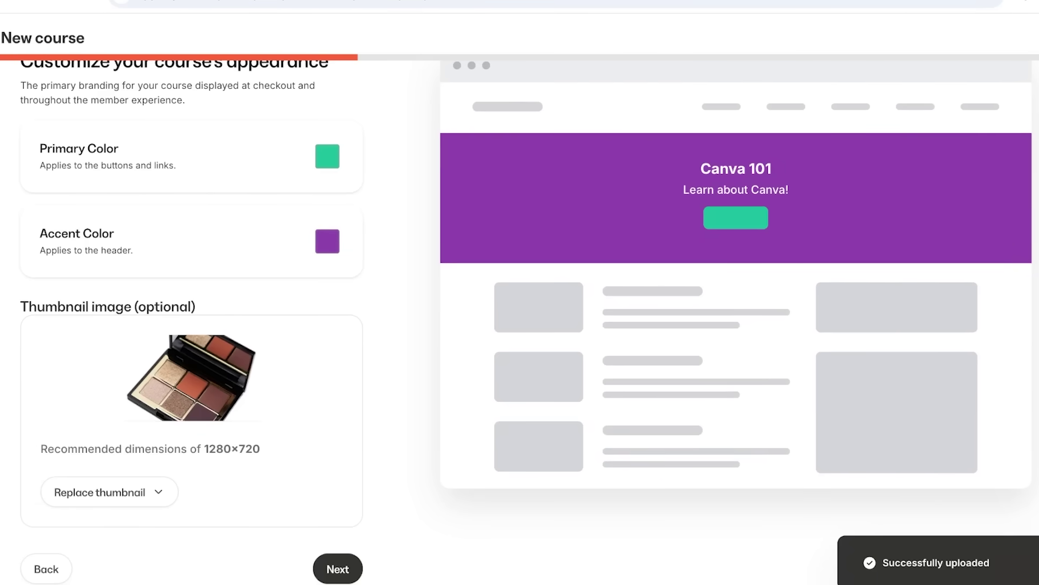
click(337, 568)
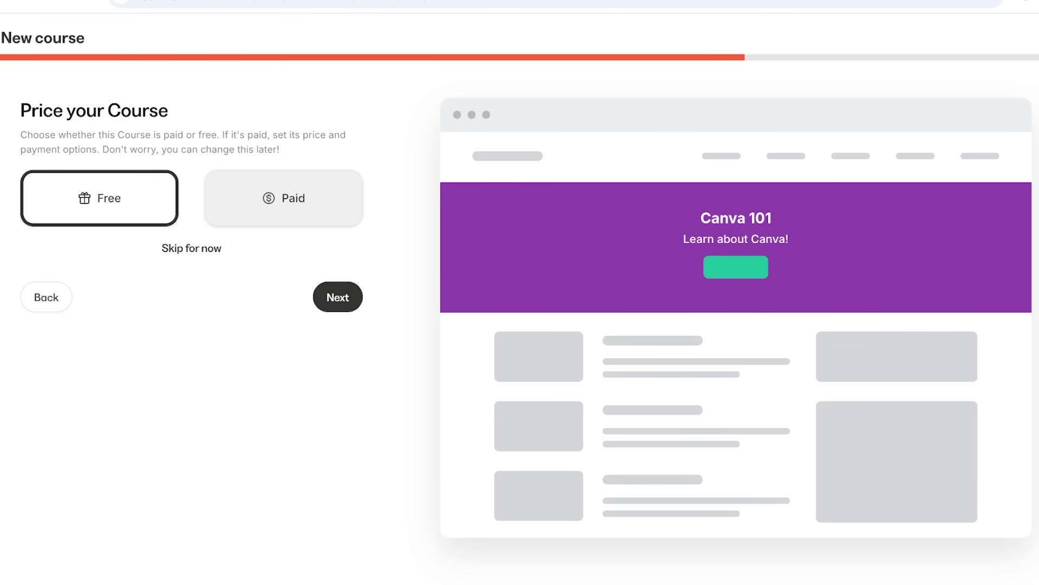
Step: Skip pricing to create Canva 101, then review its Blank Module and Blank Lesson outline
click(192, 248)
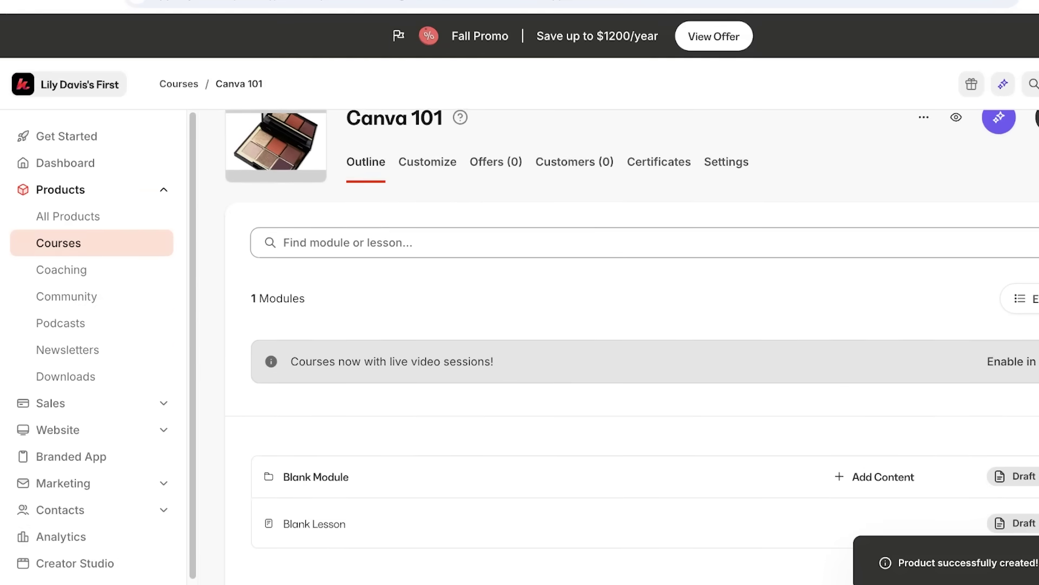
scroll(758, 325, down, 3)
scroll(758, 325, up, 1)
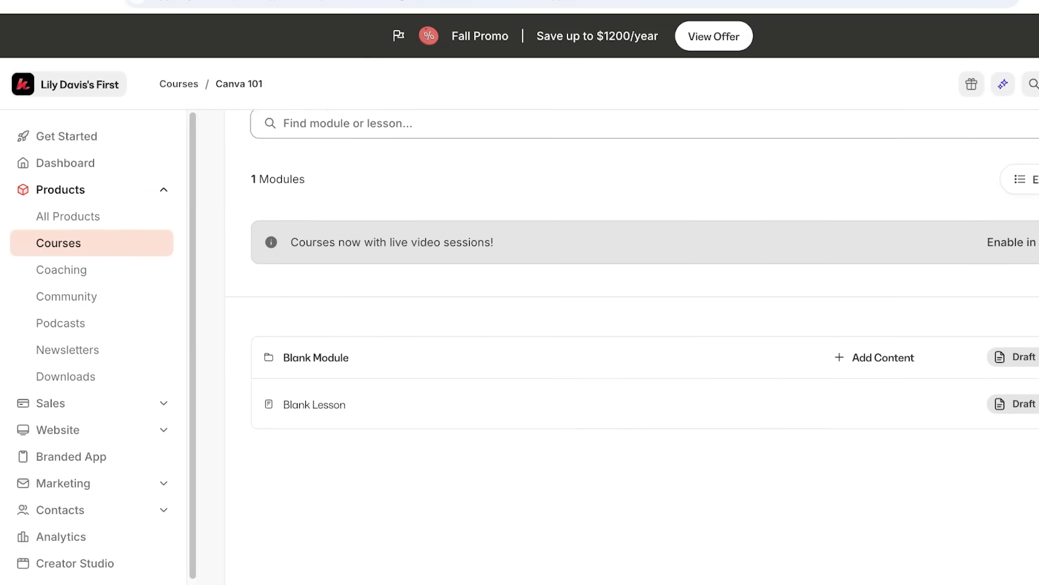
scroll(633, 346, up, 3)
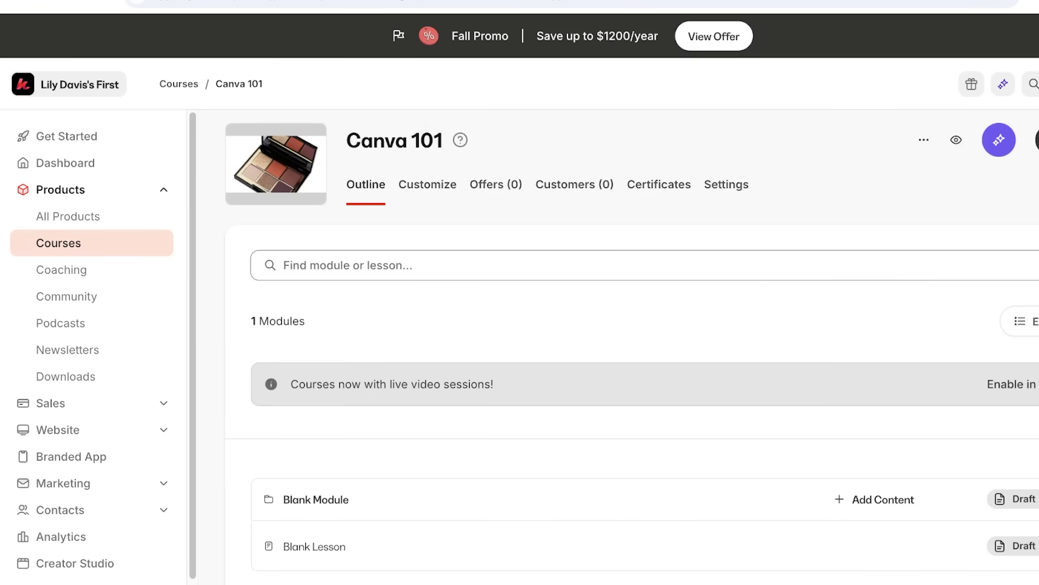
scroll(596, 379, down, 3)
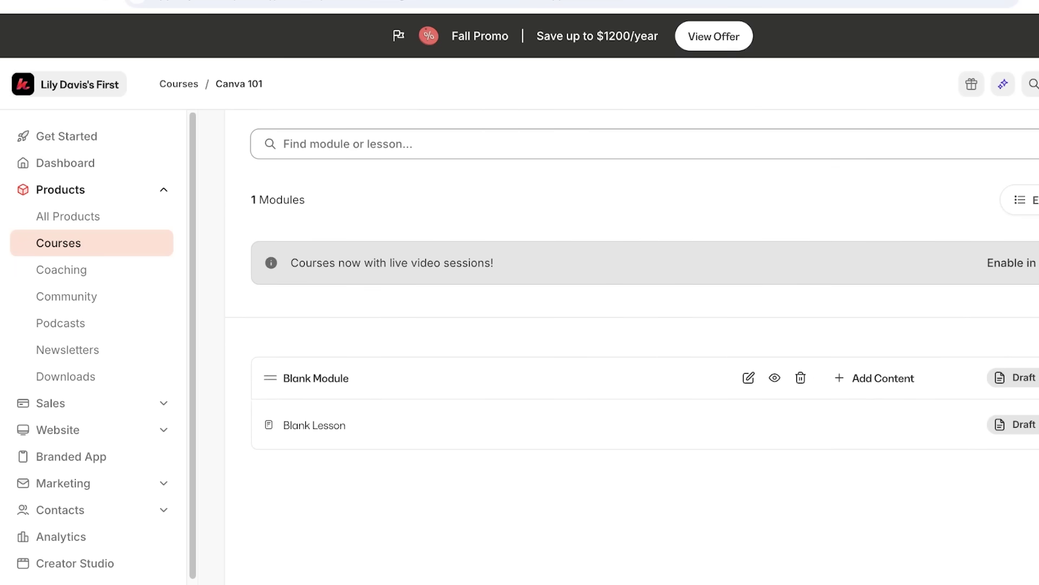
Step: Retitle the Blank Module 'Intro to Canva'
click(316, 378)
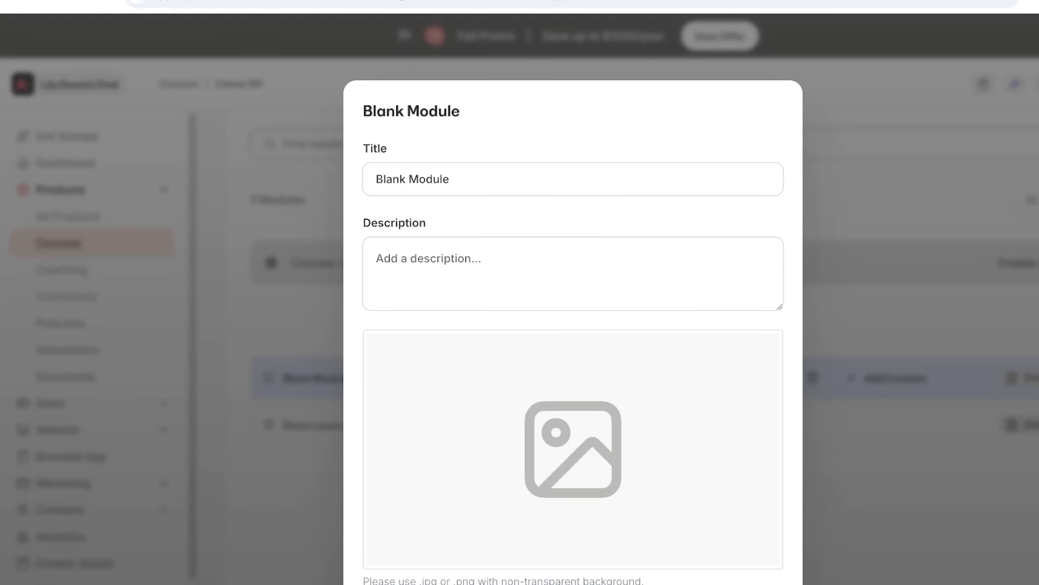
double_click(428, 179)
text(Introducti)
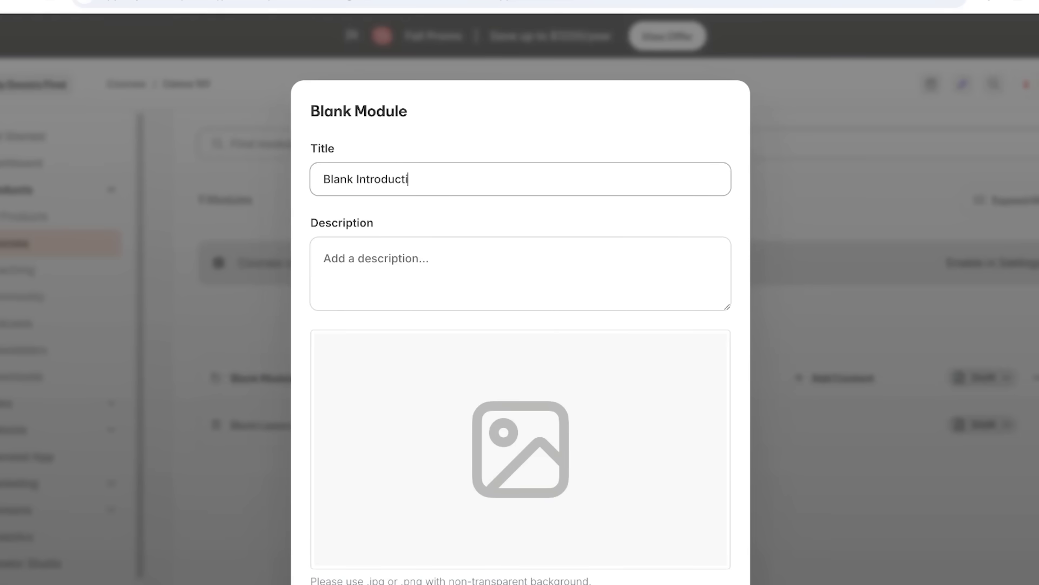
key(ctrl+shift+Left)
key(ctrl+shift+Left)
text(Intro to Canva)
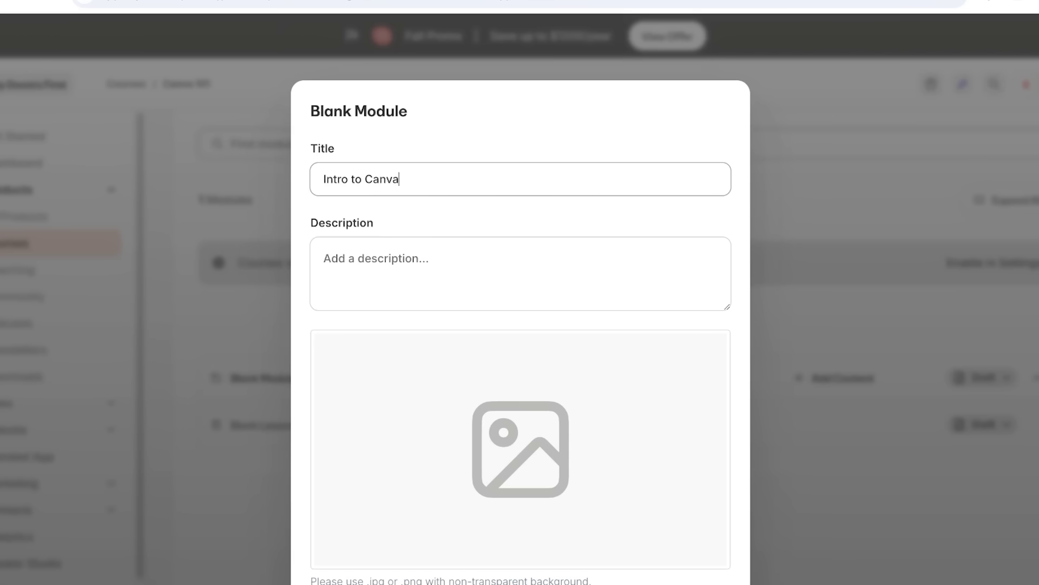
key(Tab)
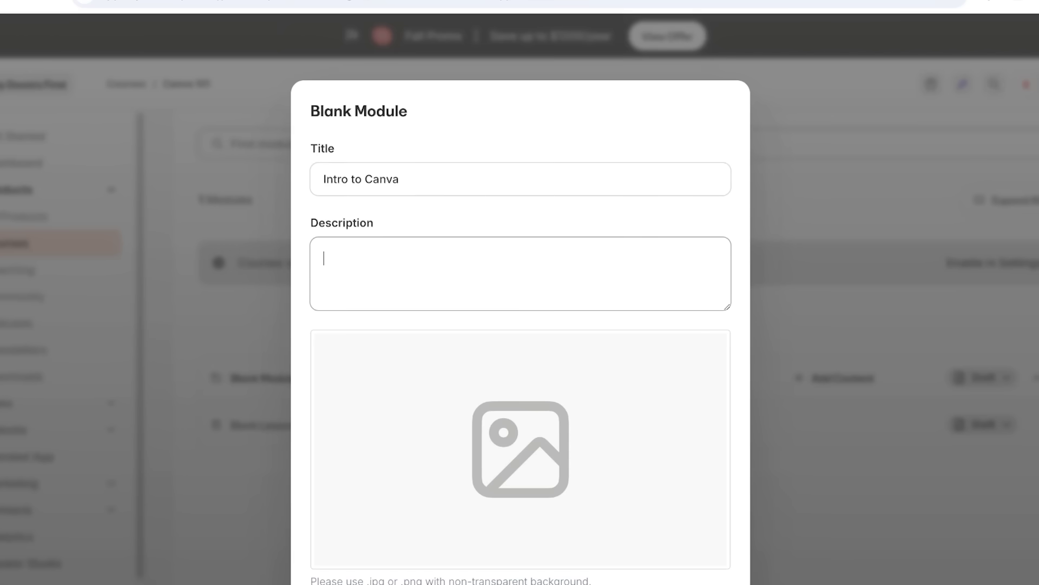
Step: Describe the module as learning Canva basics, from canvas sizing to audio, content and more, and save
text(Learn about the ba)
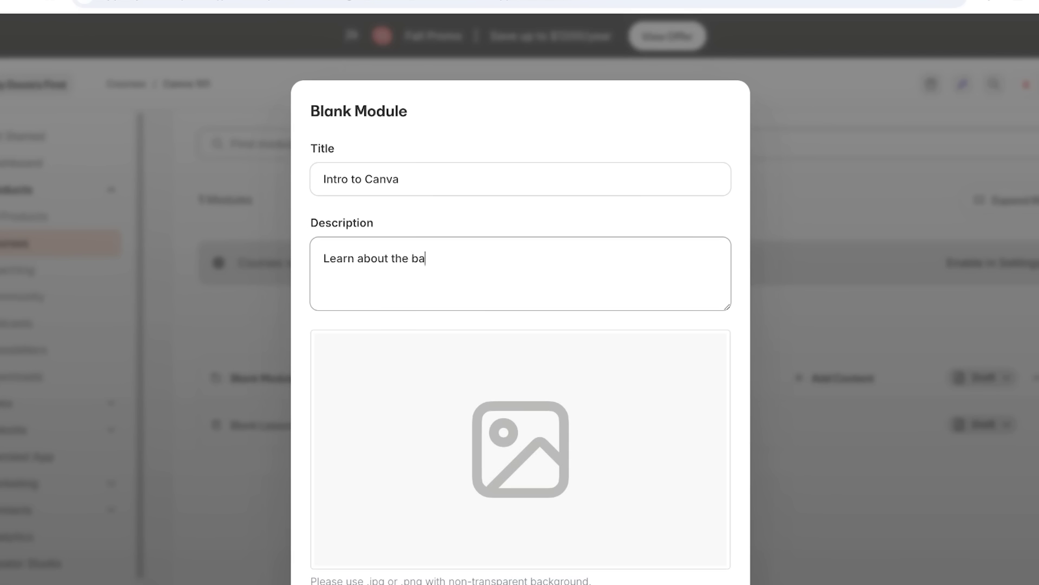
text(sics of canva, f)
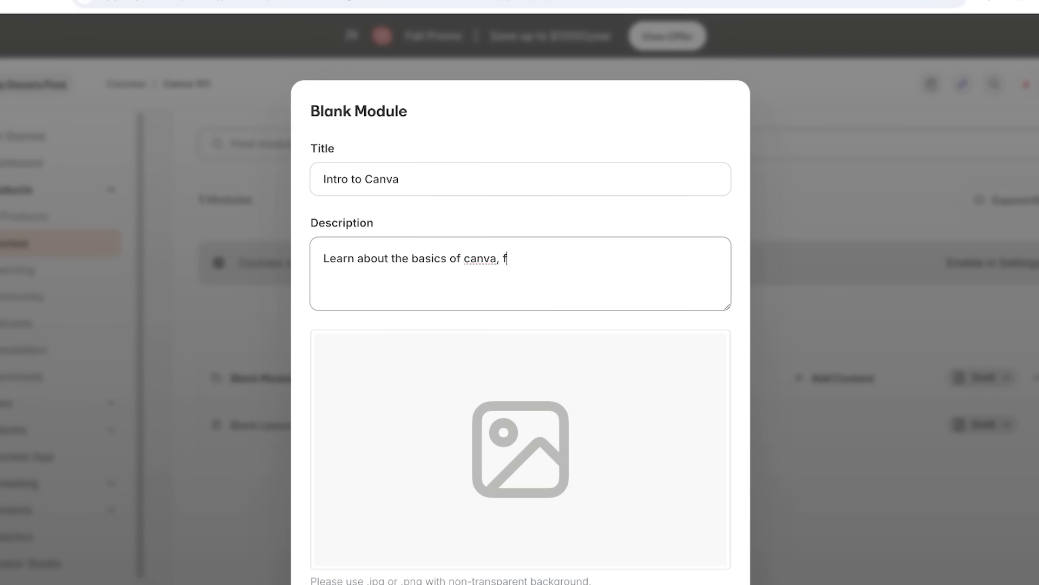
text(rom canvas sizi)
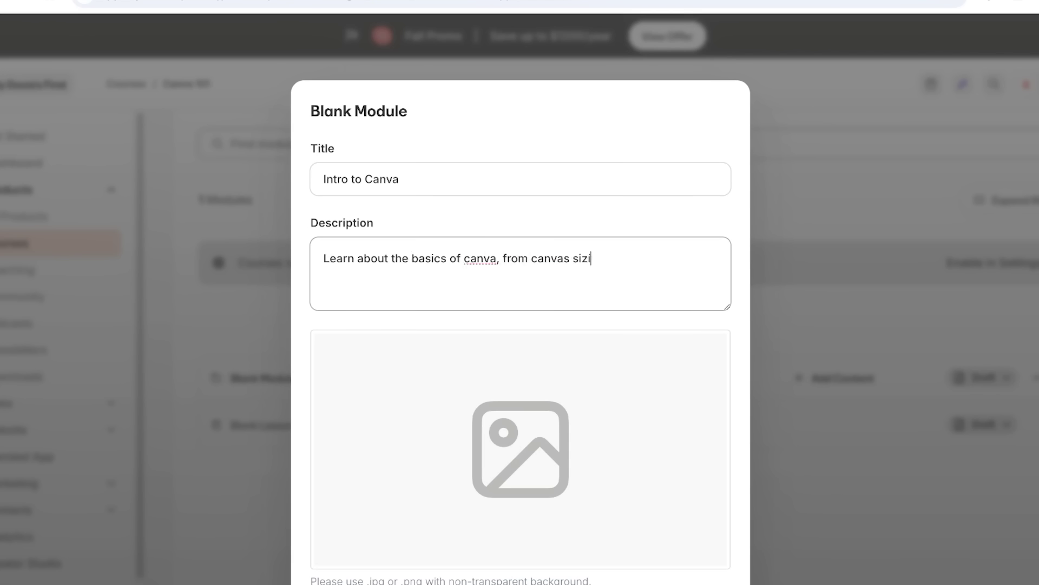
text(ng to adding audio a)
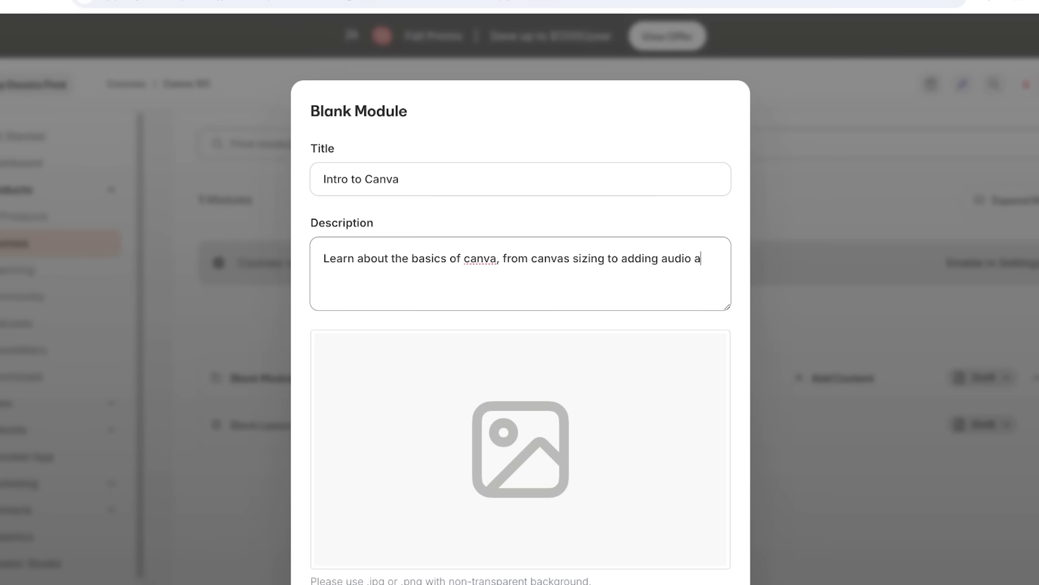
text(nd)
key(BackSpace)
key(BackSpace)
key(BackSpace)
key(BackSpace)
text(, contenet)
key(BackSpace)
key(BackSpace)
key(BackSpace)
text(t and more.)
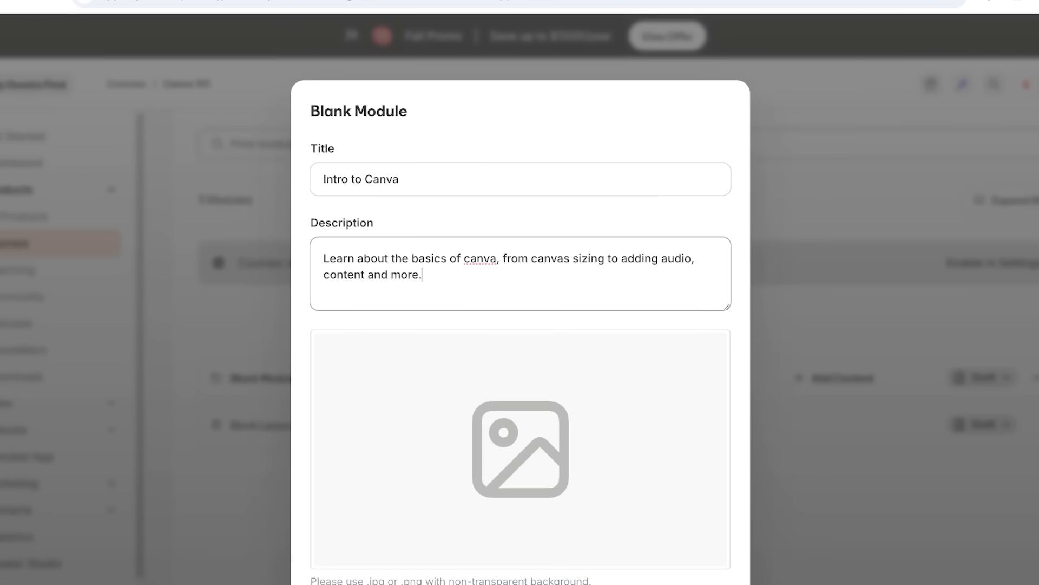
scroll(520, 325, down, 3)
click(696, 549)
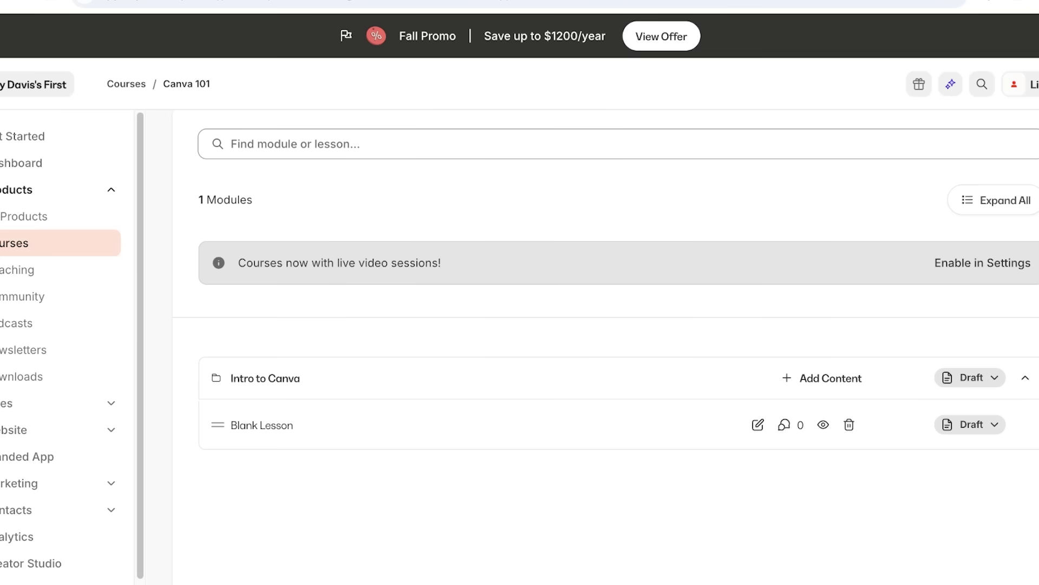
click(262, 425)
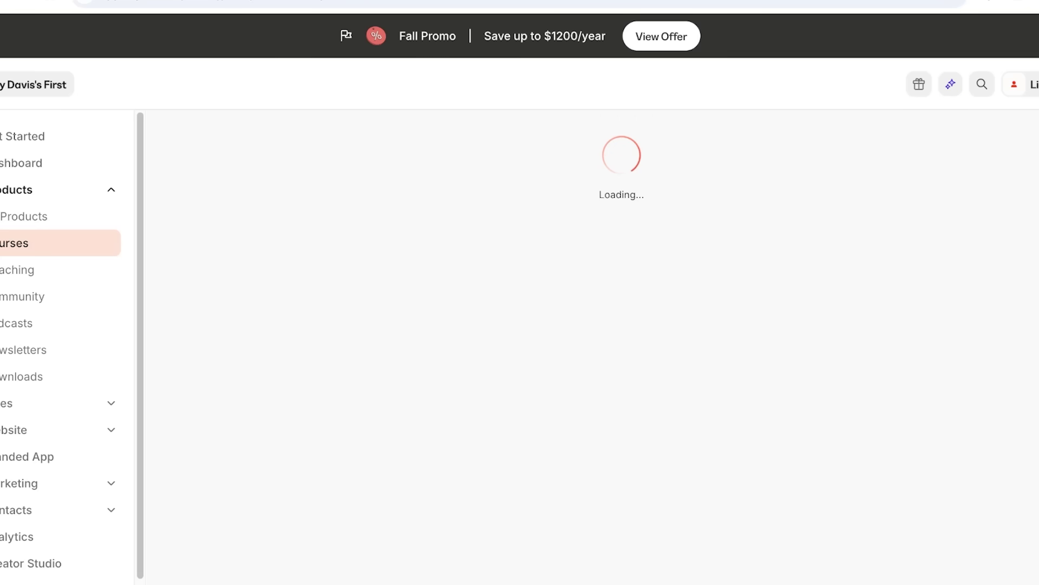
double_click(228, 301)
triple_click(227, 301)
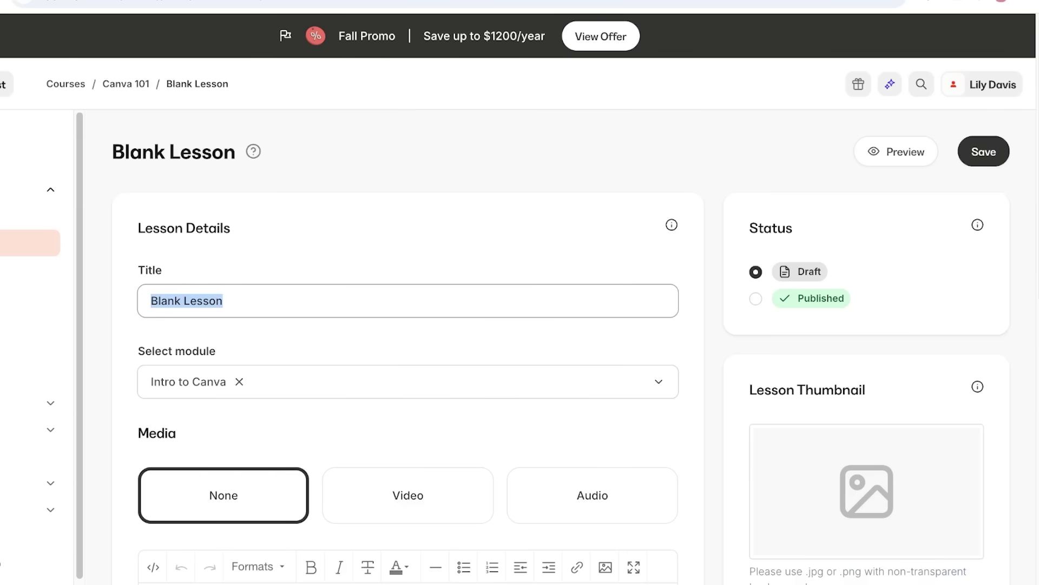
text(Canva s)
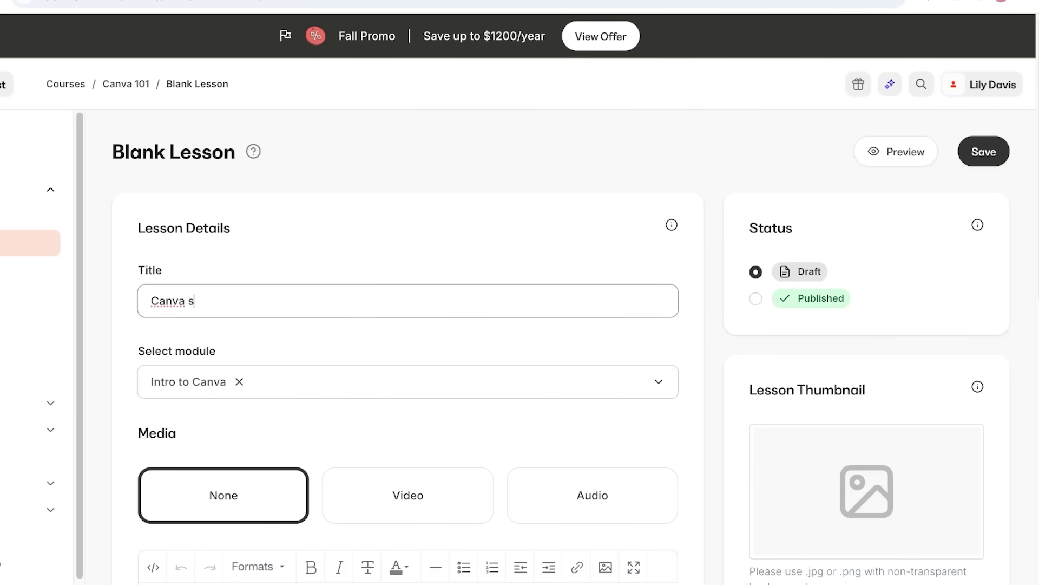
text(izing)
scroll(561, 347, down, 5)
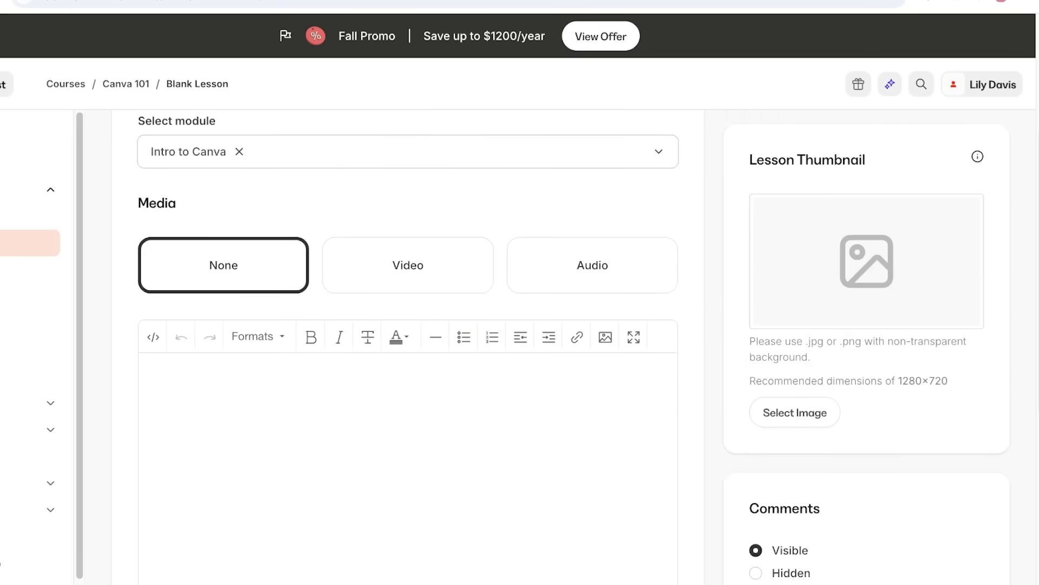
click(408, 266)
click(592, 264)
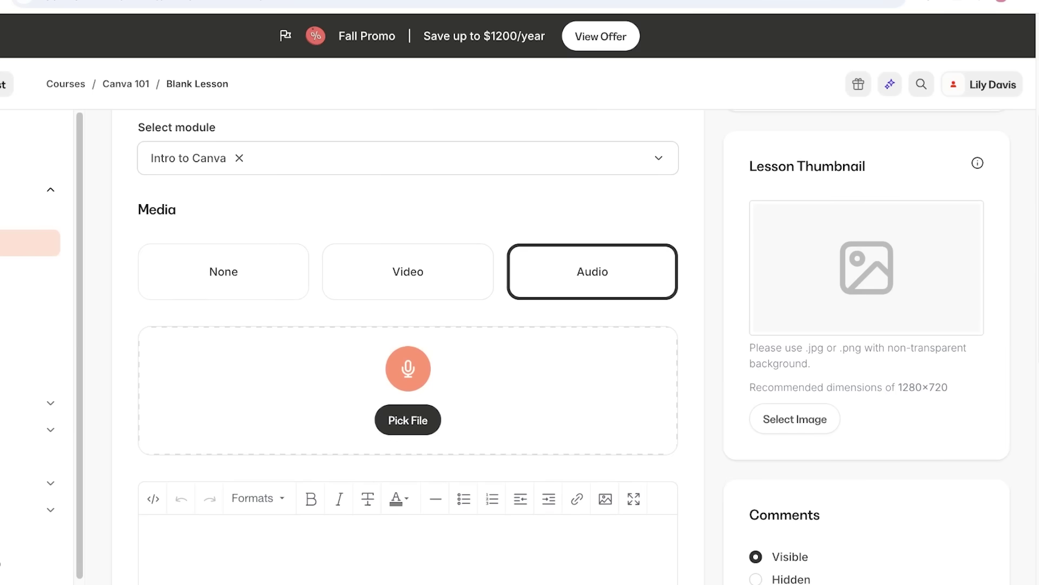
scroll(411, 347, down, 3)
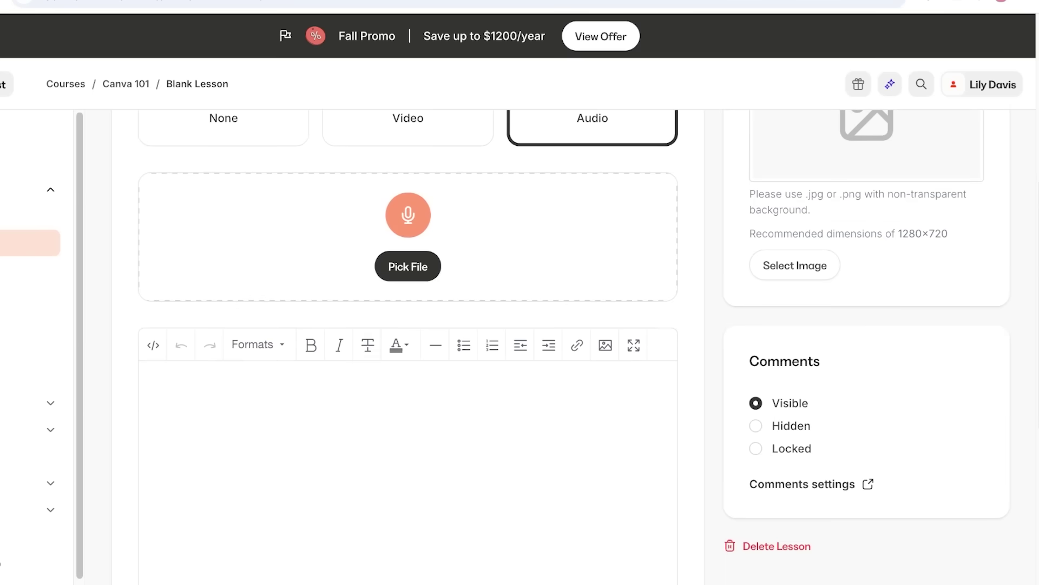
scroll(412, 347, down, 3)
scroll(411, 346, down, 4)
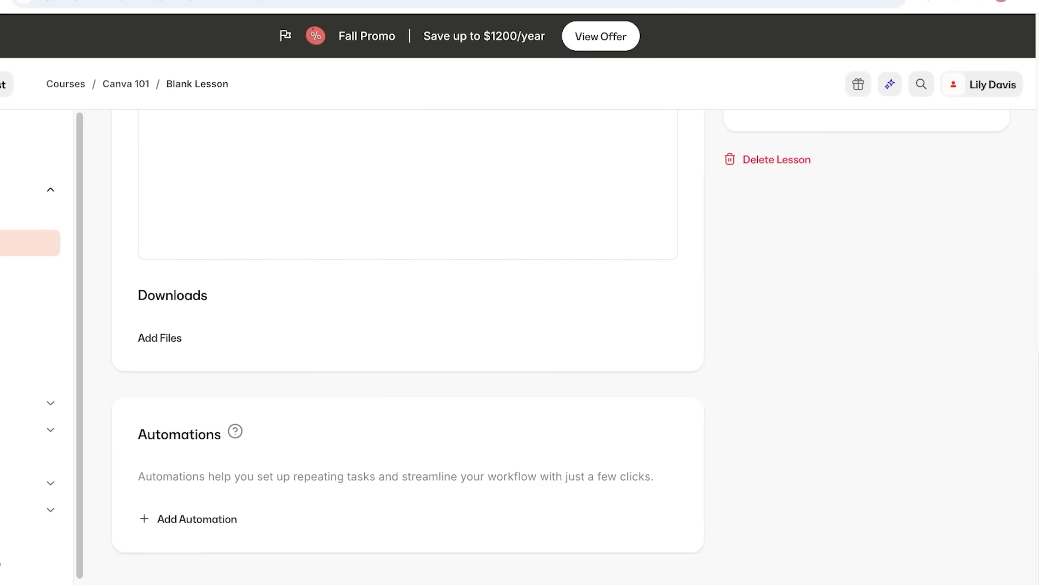
scroll(412, 346, up, 1)
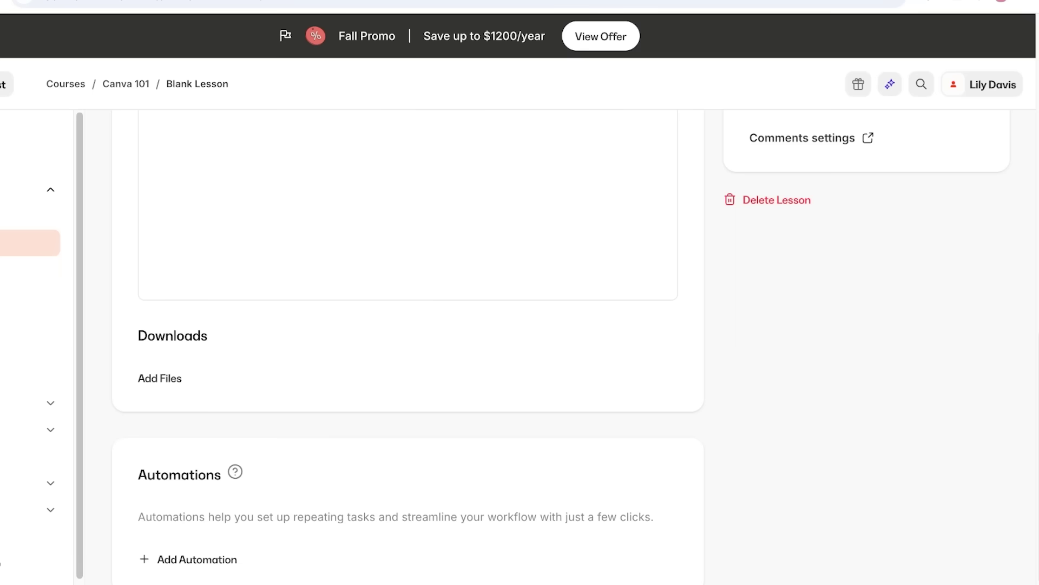
Step: Set the Canva sizing lesson's comments to Hidden, save, and return to the Canva 101 outline
scroll(408, 303, up, 12)
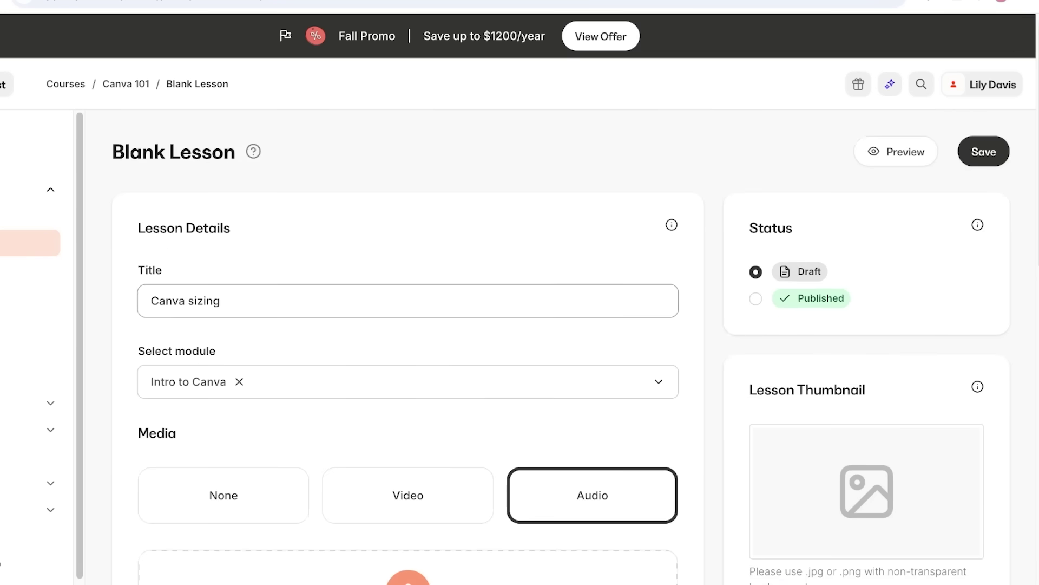
scroll(408, 347, down, 6)
scroll(406, 346, up, 3)
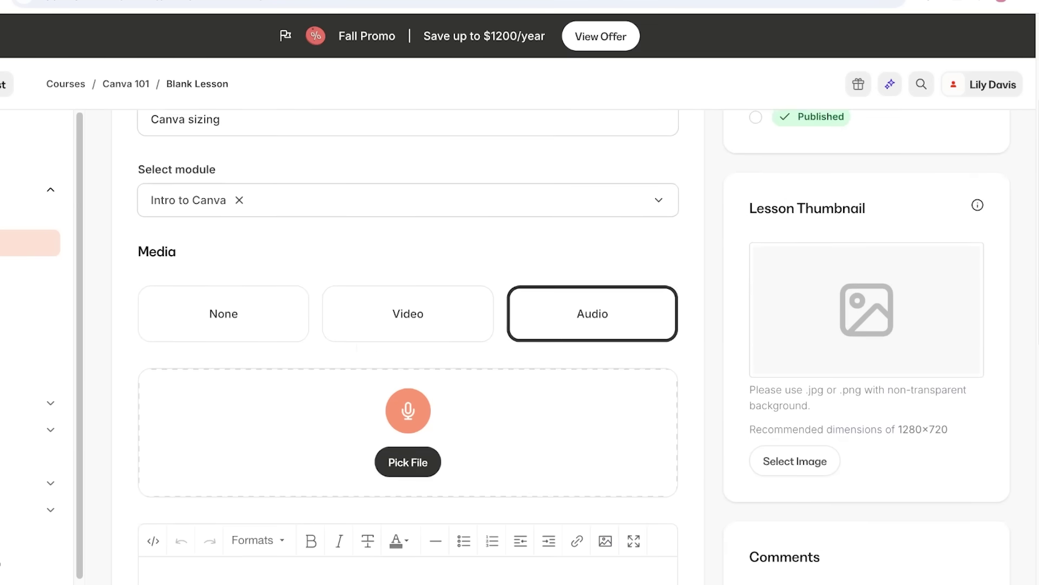
scroll(406, 347, down, 1)
scroll(408, 346, down, 6)
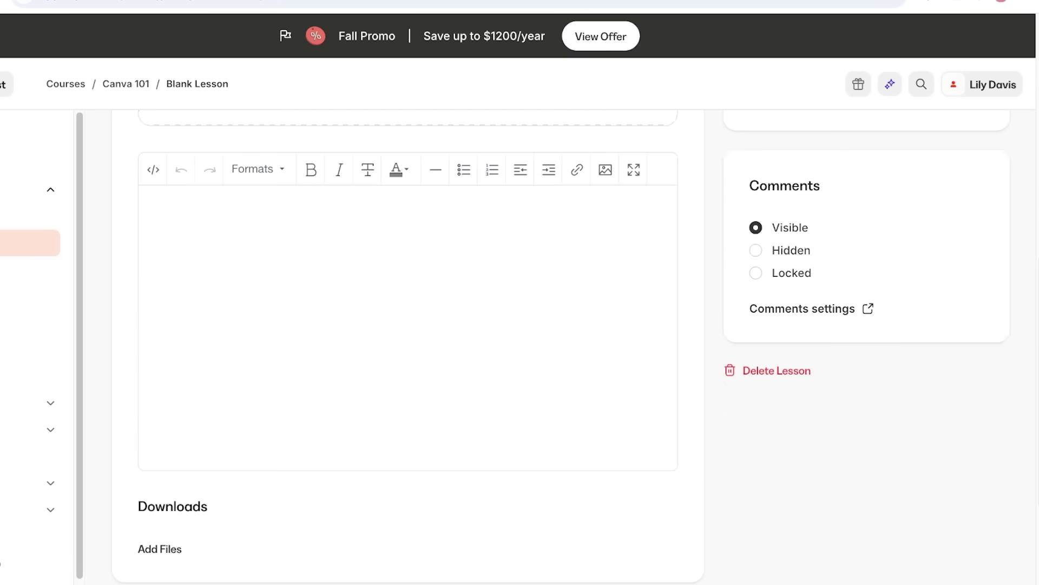
click(756, 250)
scroll(406, 347, up, 8)
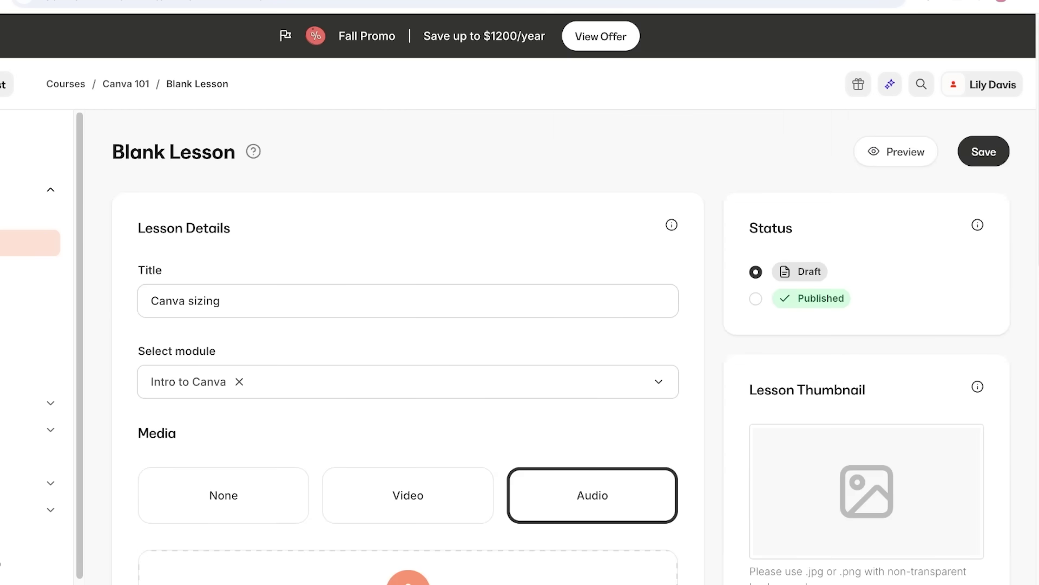
click(984, 152)
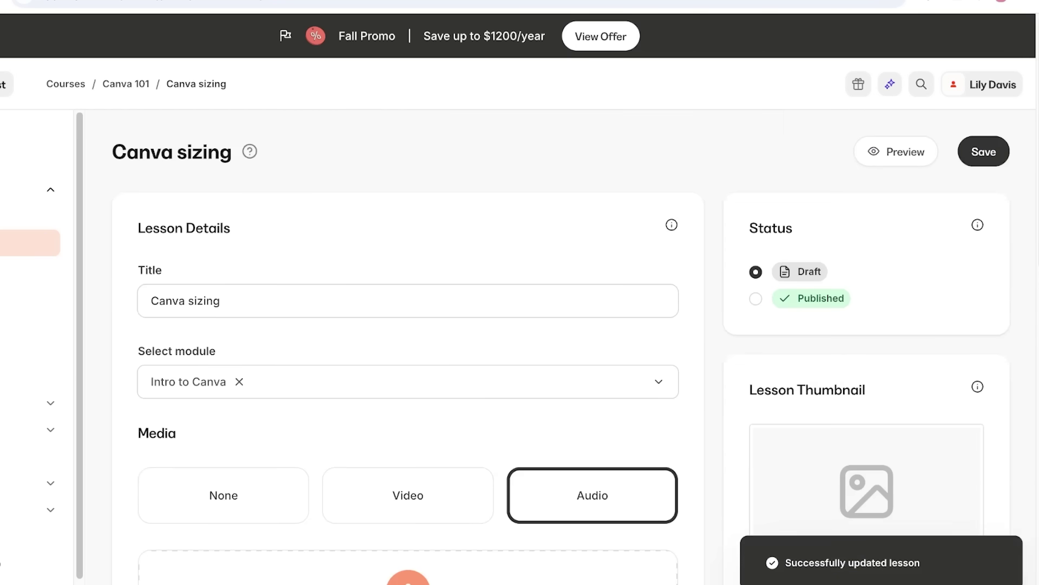
click(125, 84)
scroll(561, 346, up, 3)
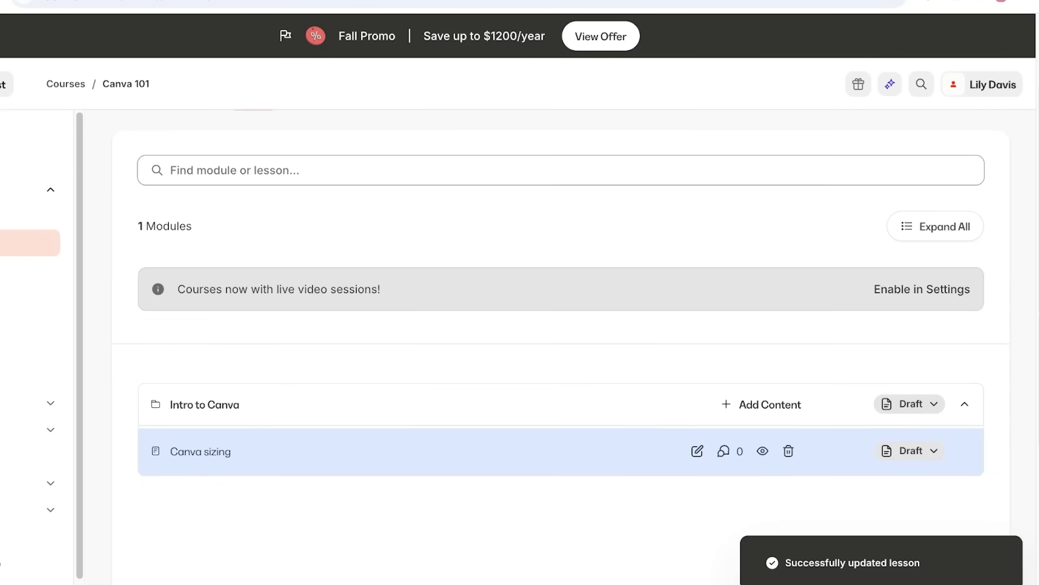
scroll(561, 302, up, 1)
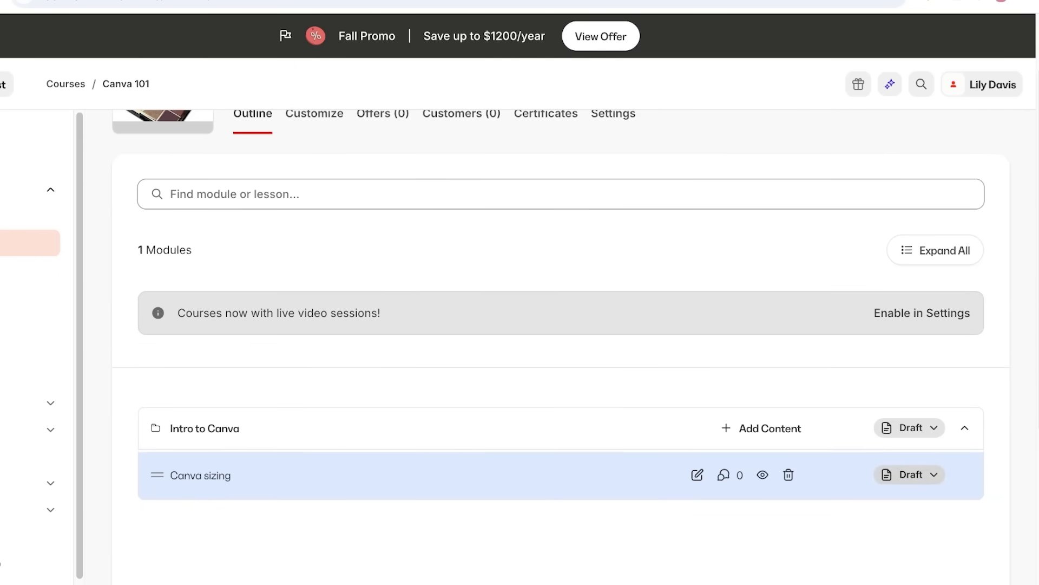
Step: Switch the Canva sizing lesson and the Intro to Canva module from Draft to Published
click(911, 474)
click(814, 549)
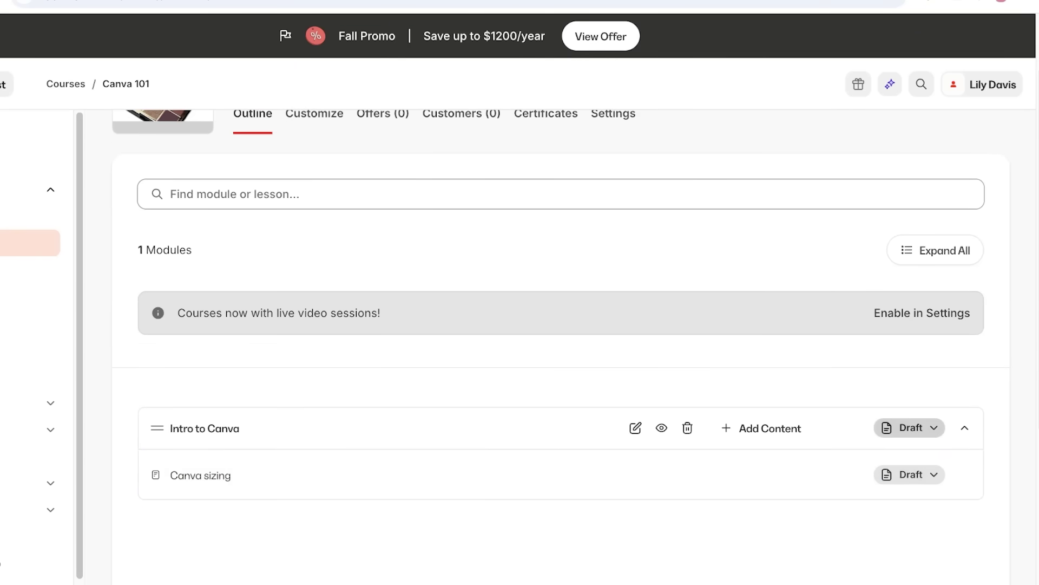
click(912, 427)
click(804, 502)
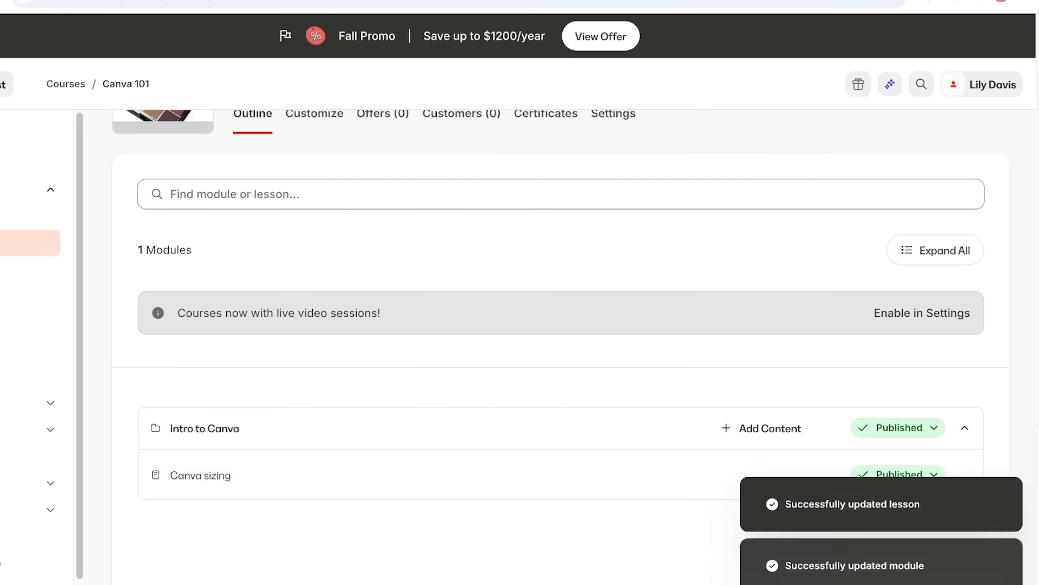
scroll(561, 325, down, 3)
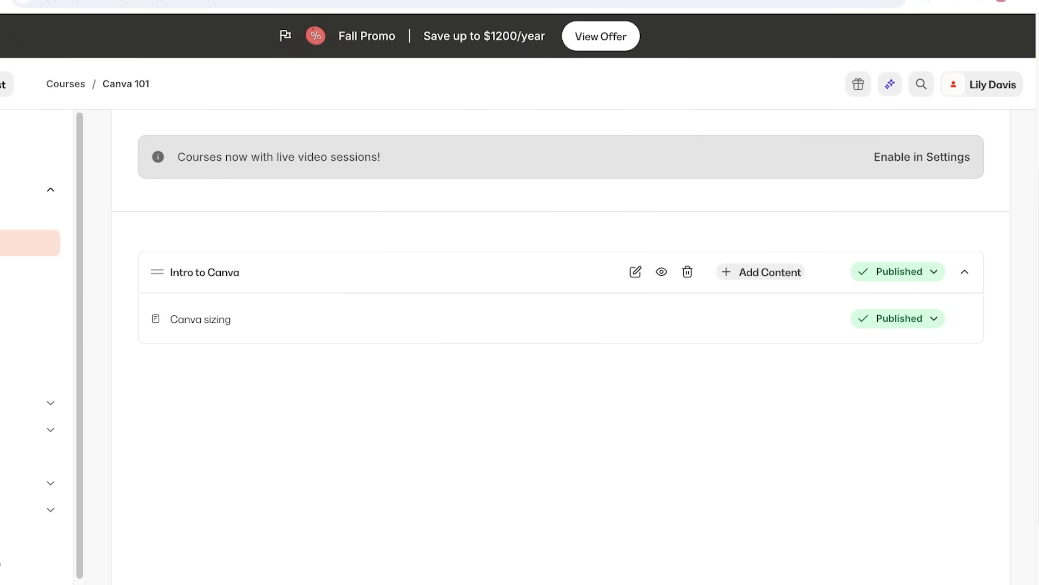
Step: Add a new quiz to the Intro to Canva module and open its settings
click(761, 271)
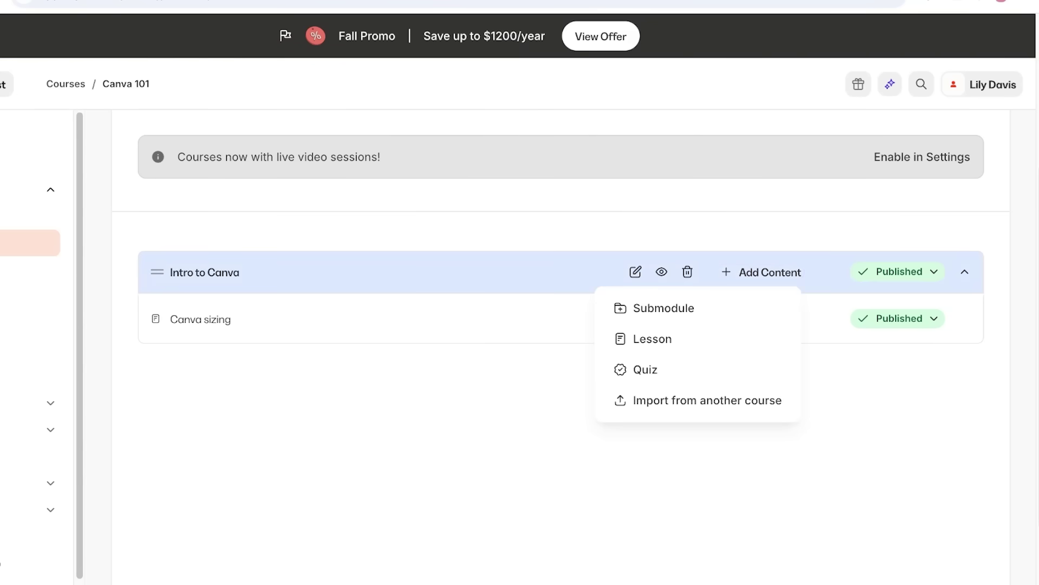
click(645, 369)
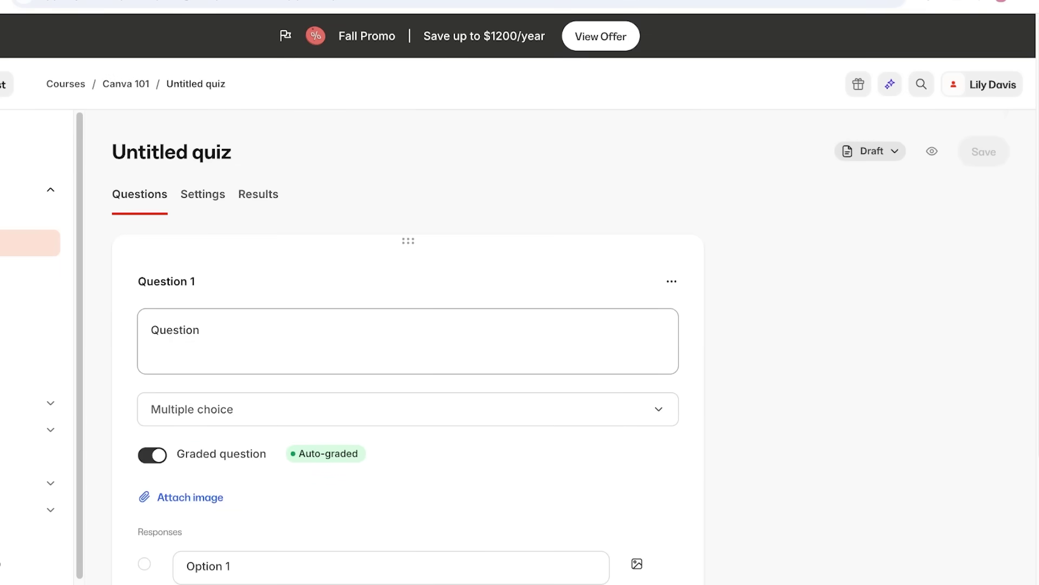
click(204, 195)
Step: Replace the default quiz title with 'Quiz 1' and save it
triple_click(527, 299)
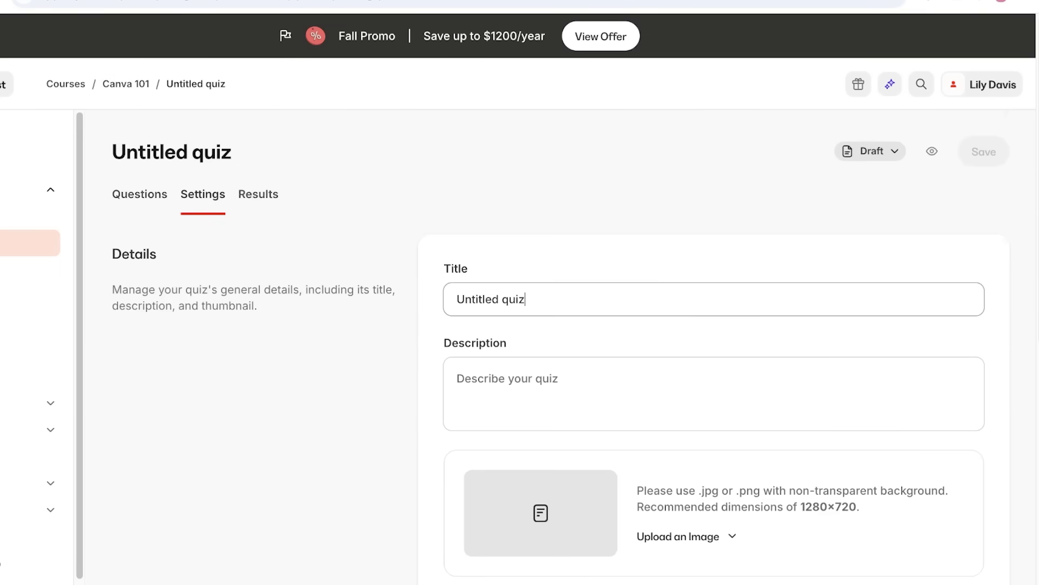
text(Canv)
key(BackSpace)
key(BackSpace)
key(BackSpace)
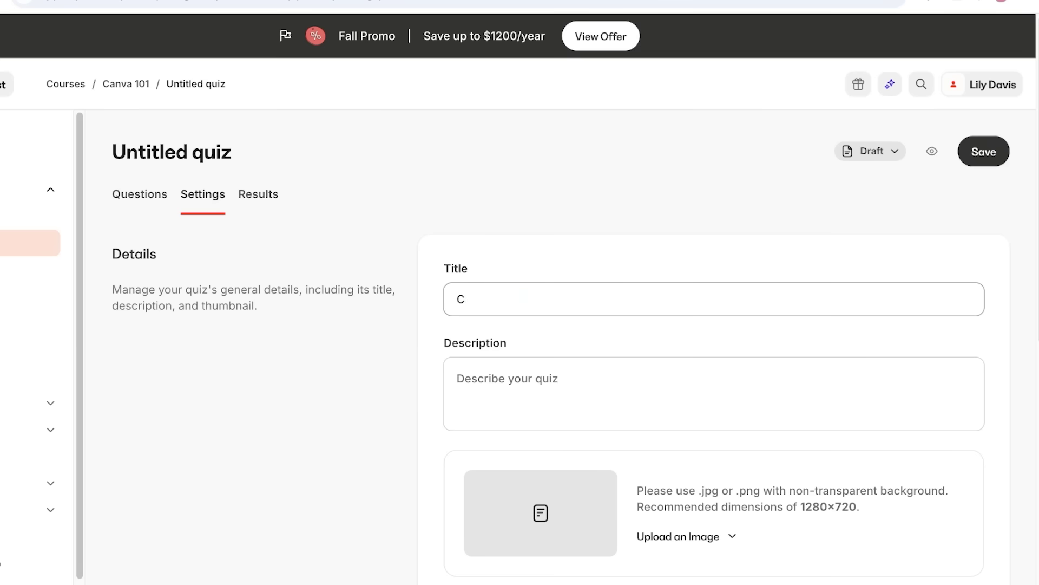
key(BackSpace)
text(Quiz 1)
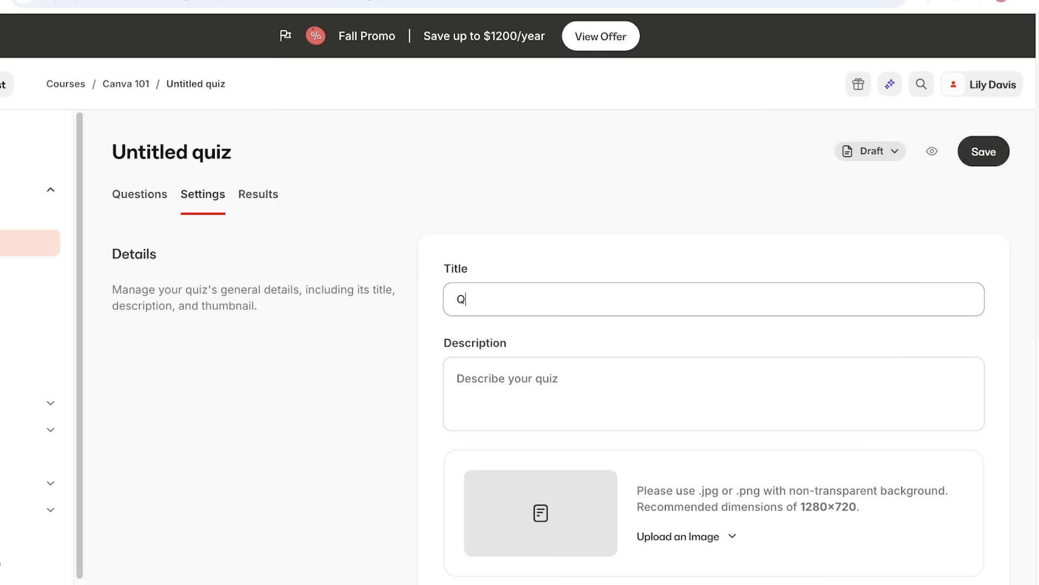
text(uiz 1)
key(Return)
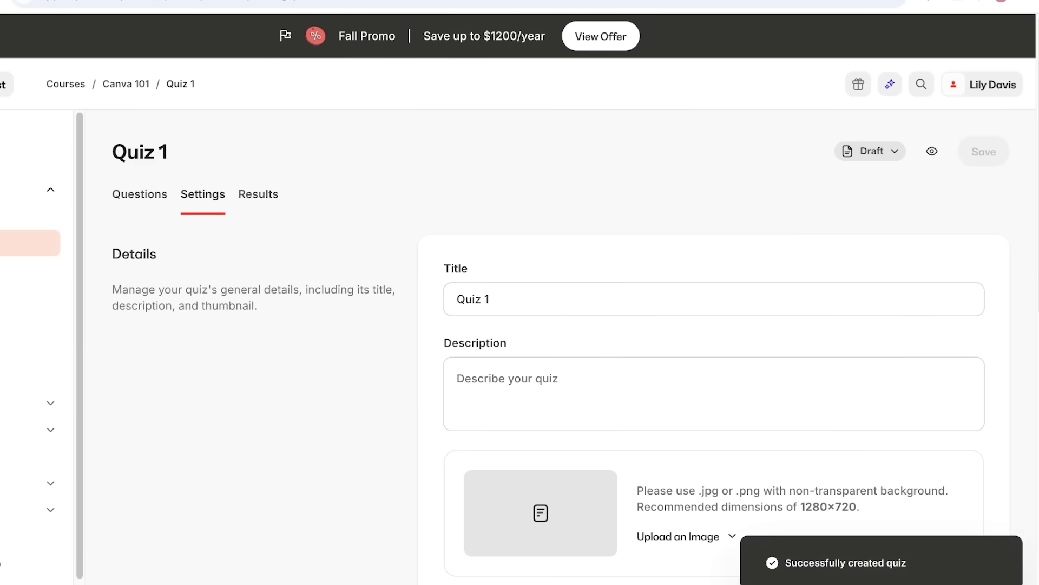
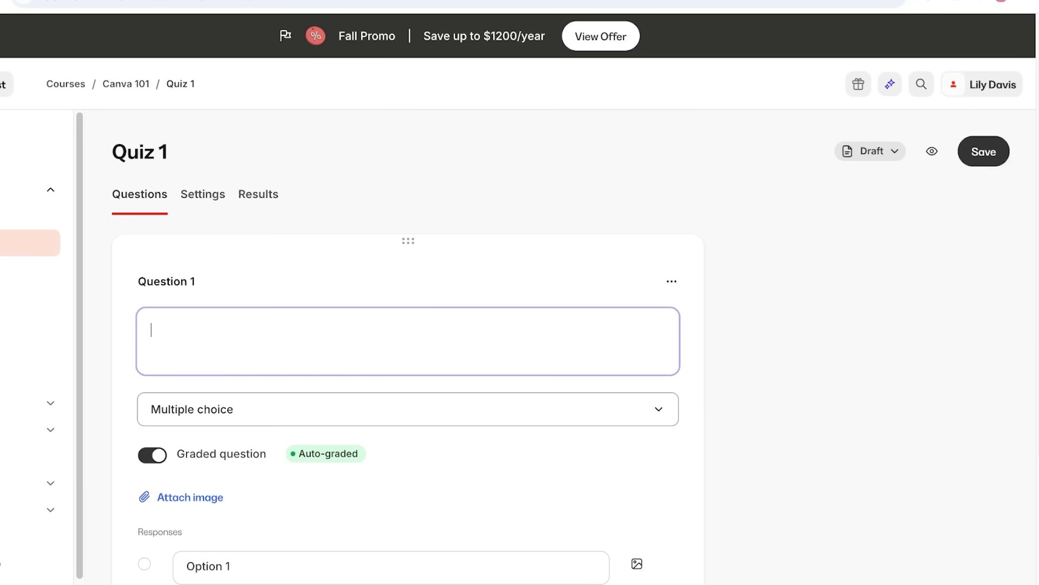
Step: Make Question 1 a File upload asking 'Record your screen and change you canva canvas to 9:12 from 10:10'
click(408, 409)
scroll(408, 352, down, 4)
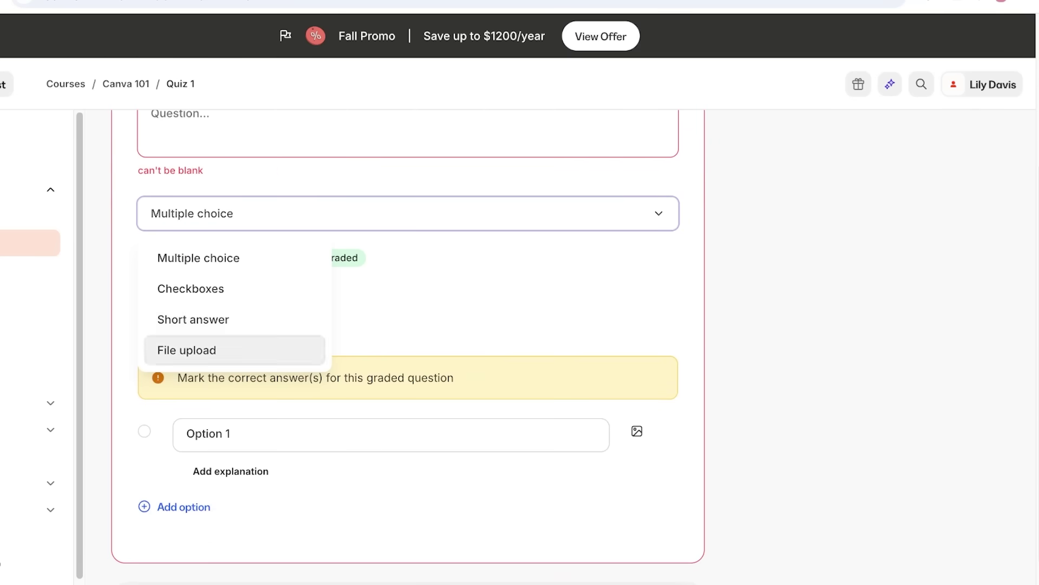
click(187, 350)
scroll(408, 346, up, 3)
click(180, 296)
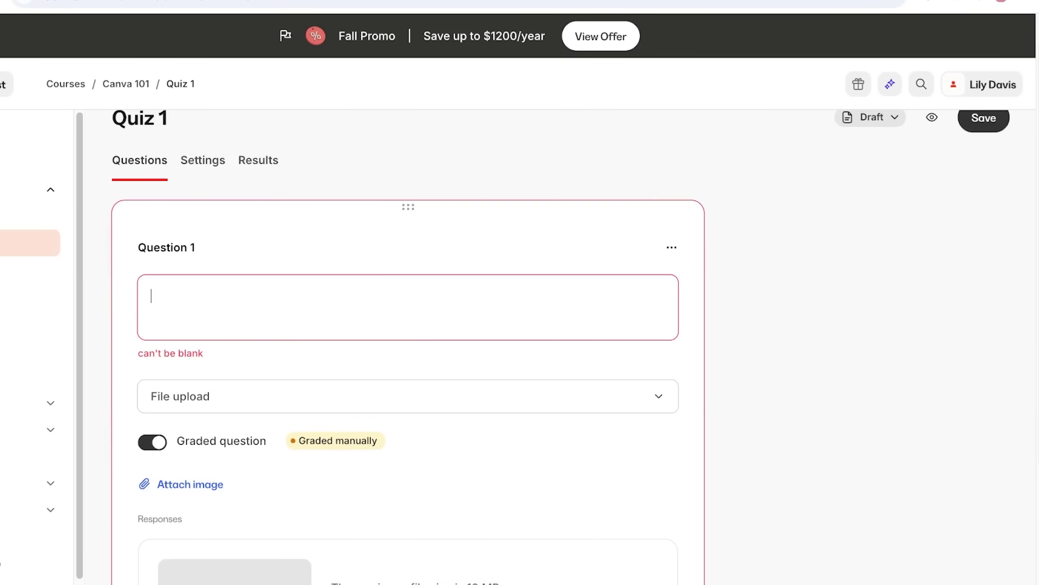
text(Record your screen and)
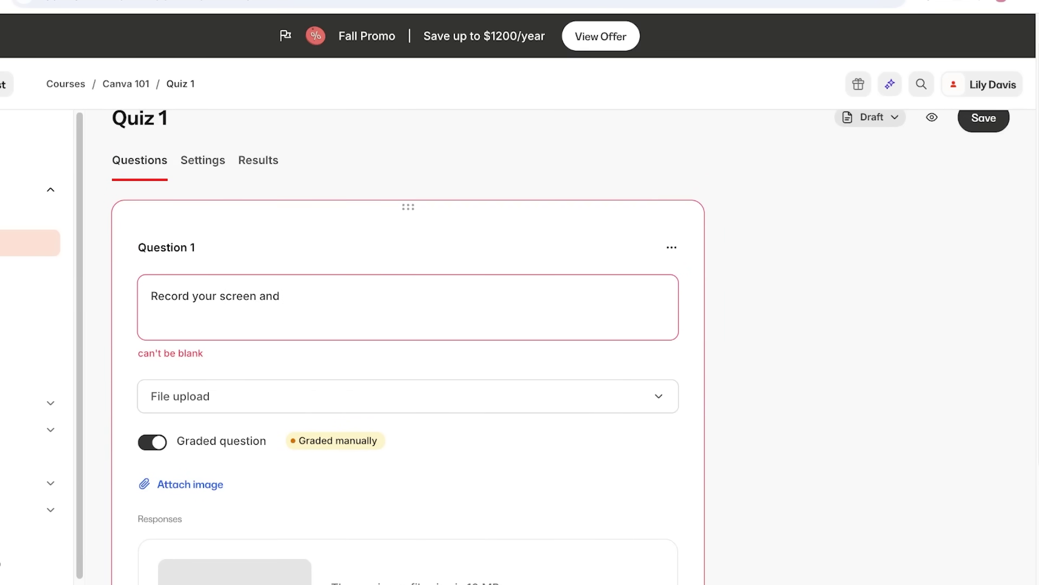
text( change you canva canvas )
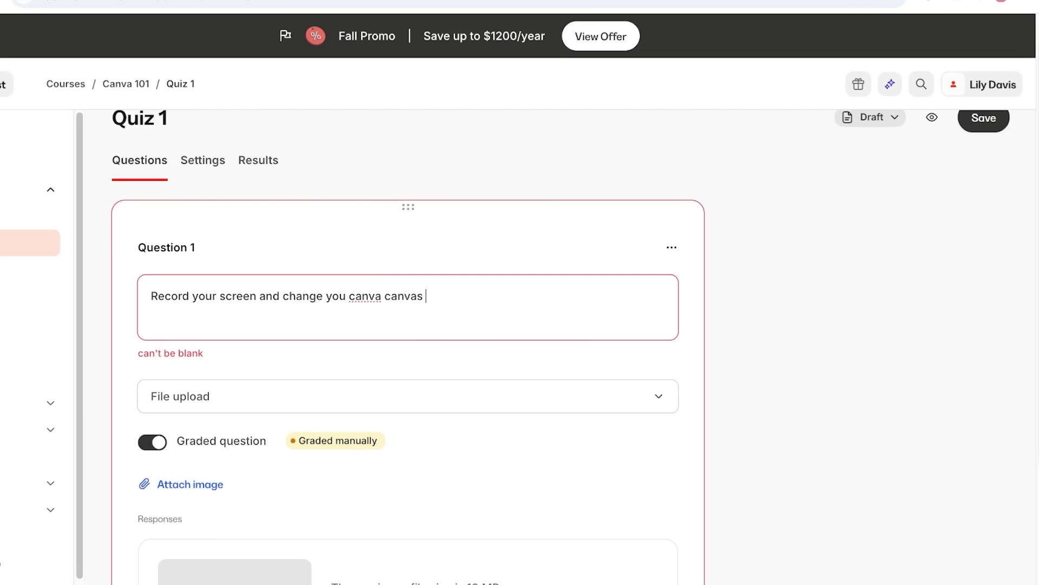
text(to 9:12 from 10:10)
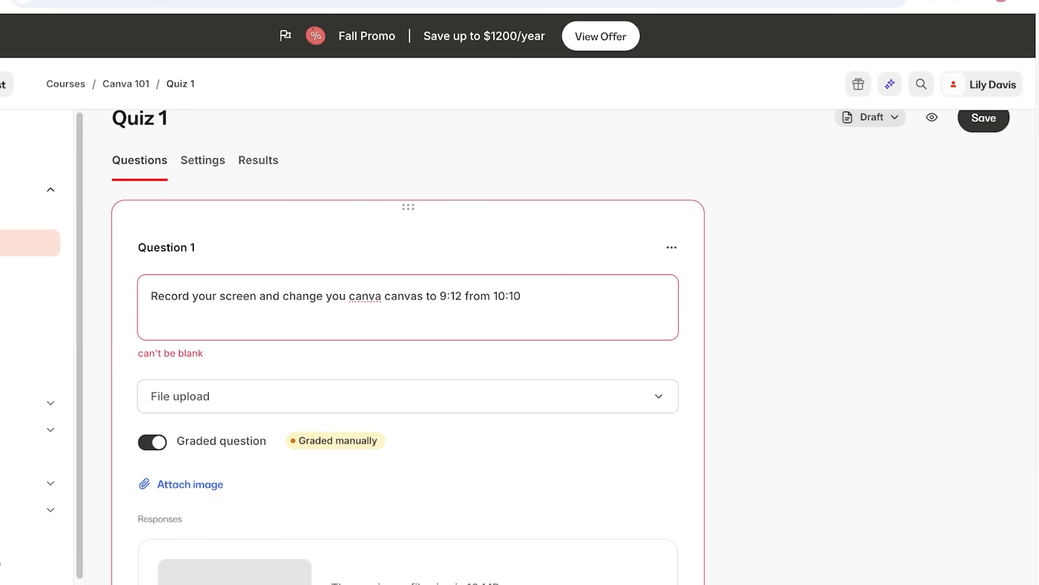
scroll(406, 346, down, 2)
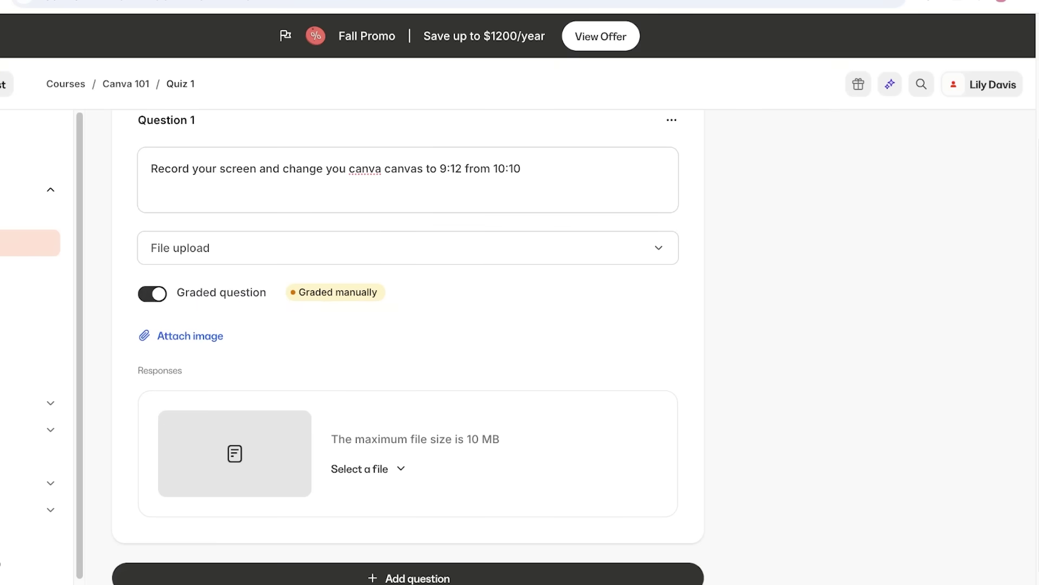
Step: Turn off grading for Question 1
click(152, 293)
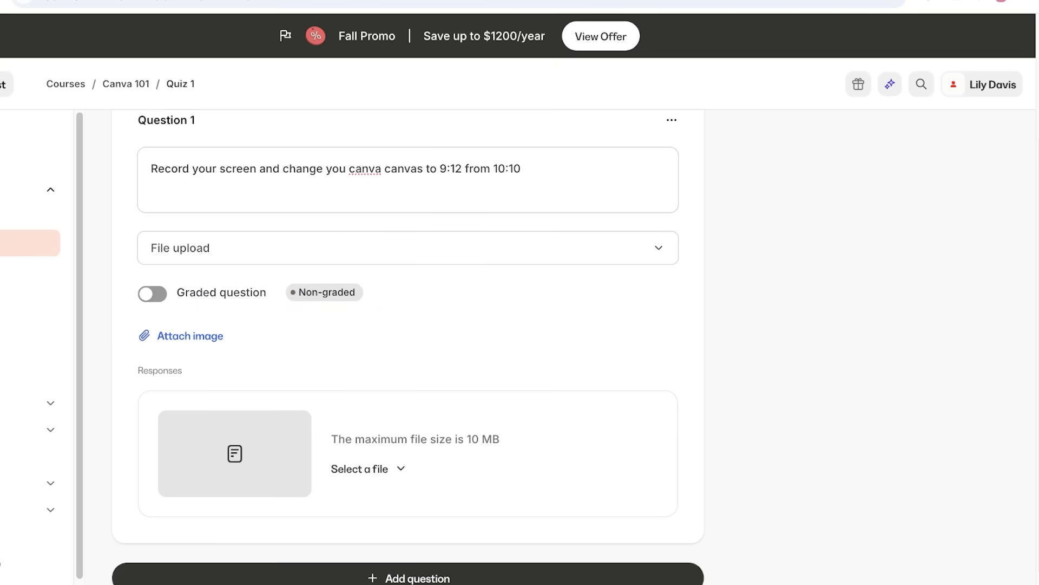
scroll(407, 346, up, 4)
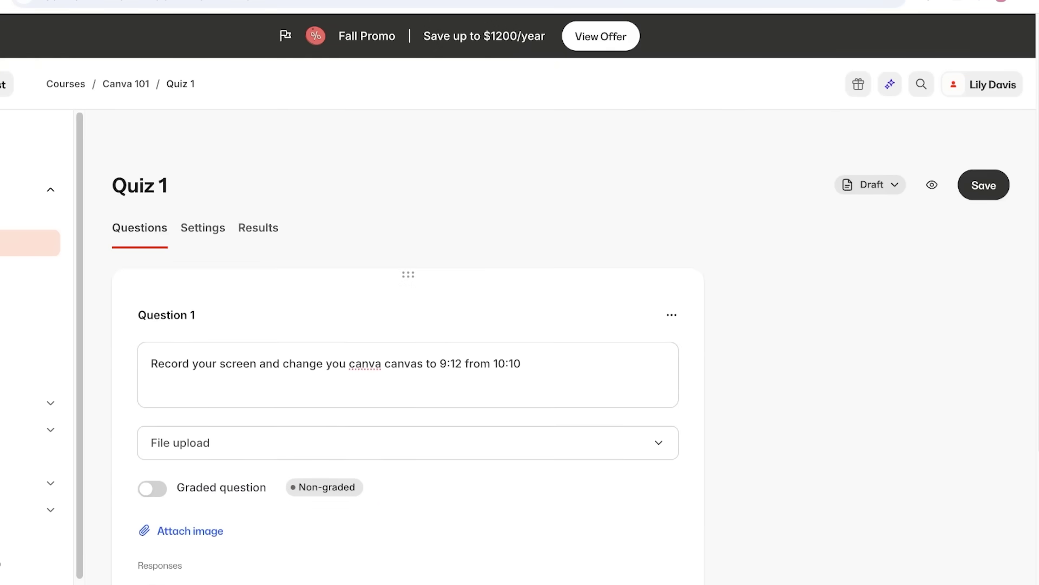
scroll(407, 346, down, 4)
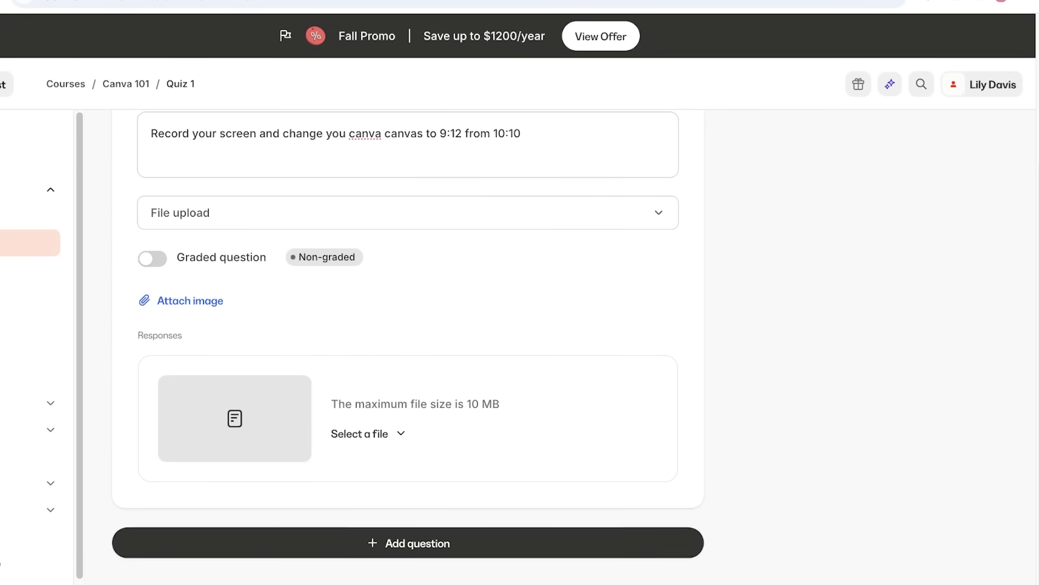
Step: Add a second question, delete it again, and save Quiz 1 with only Question 1
click(408, 532)
click(181, 513)
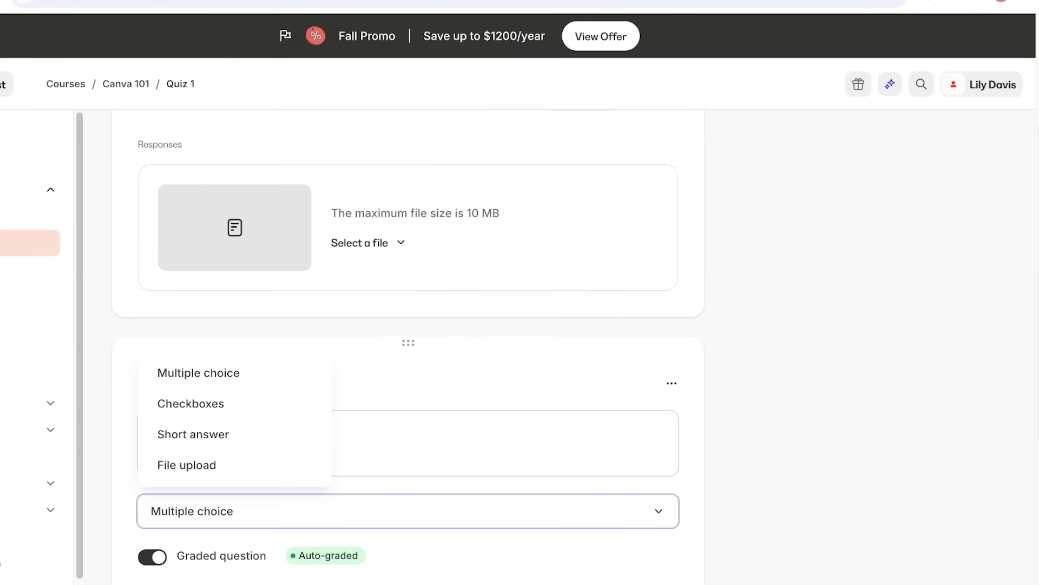
key(Escape)
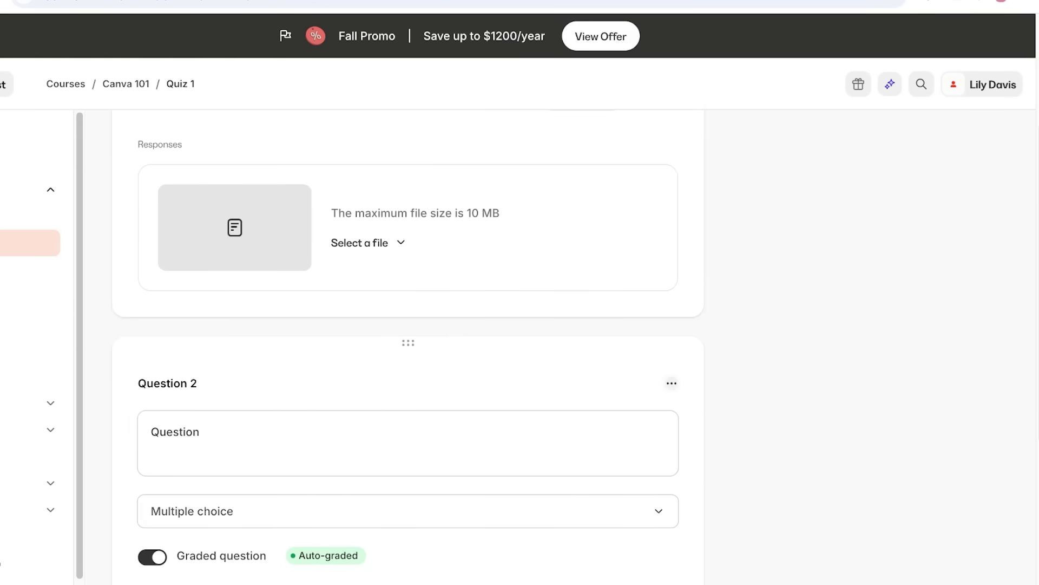
click(672, 383)
click(580, 492)
click(640, 193)
scroll(640, 216, up, 7)
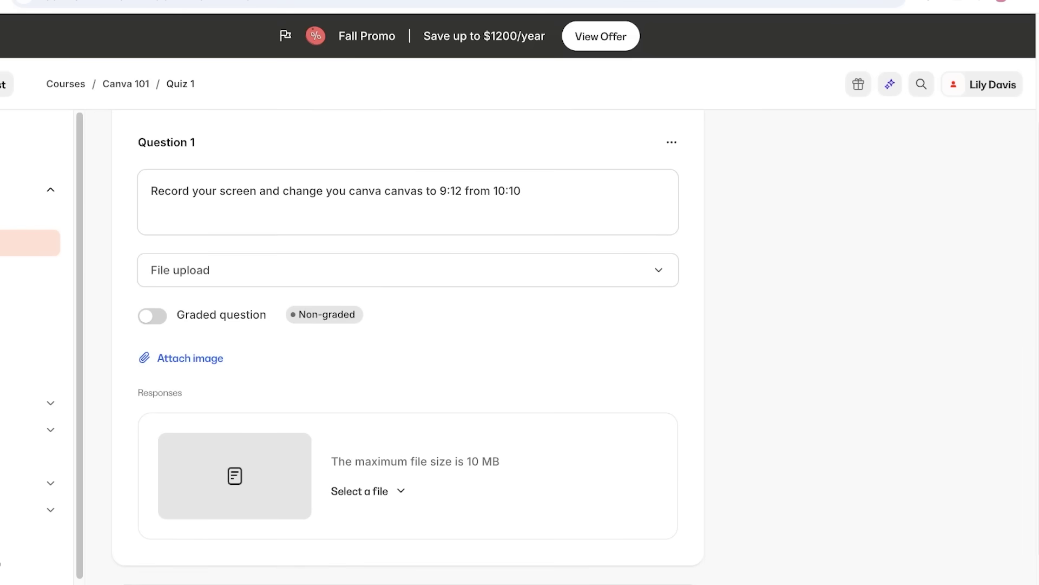
click(983, 152)
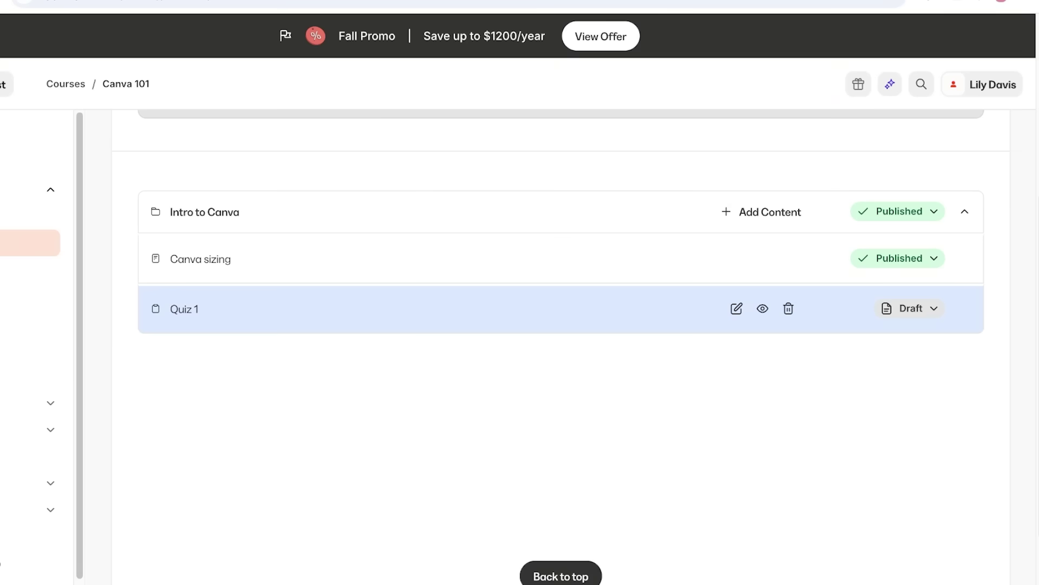
Step: Publish Quiz 1, then start a new offer from the Canva 101 course's Offers tab
click(910, 308)
click(813, 381)
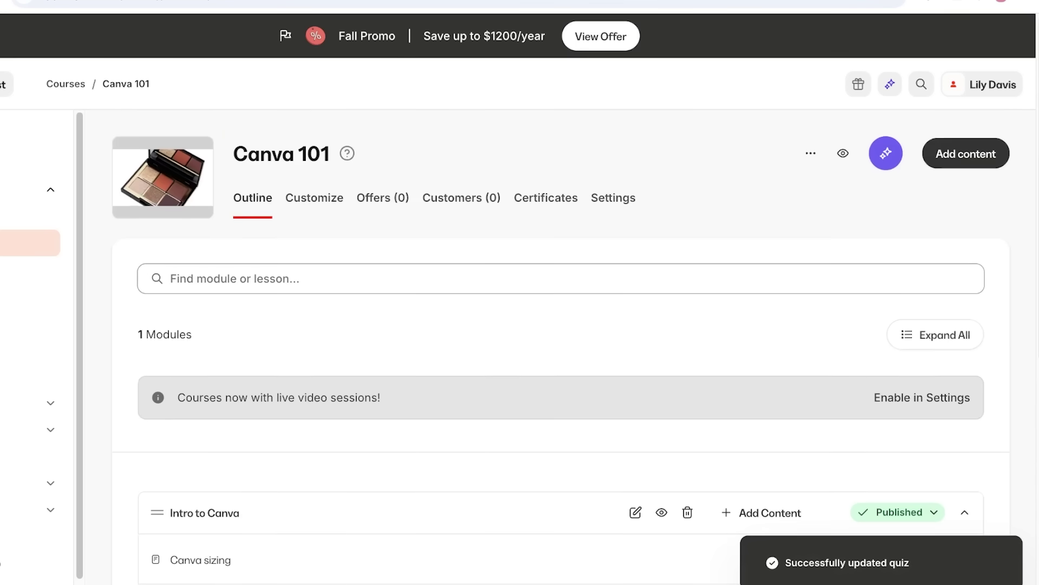
scroll(561, 346, up, 3)
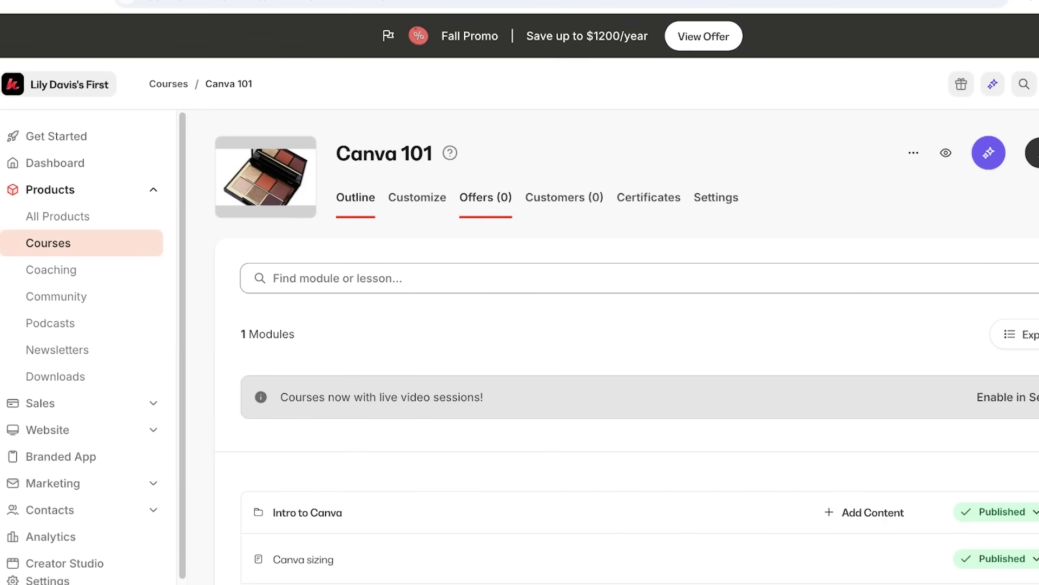
click(486, 197)
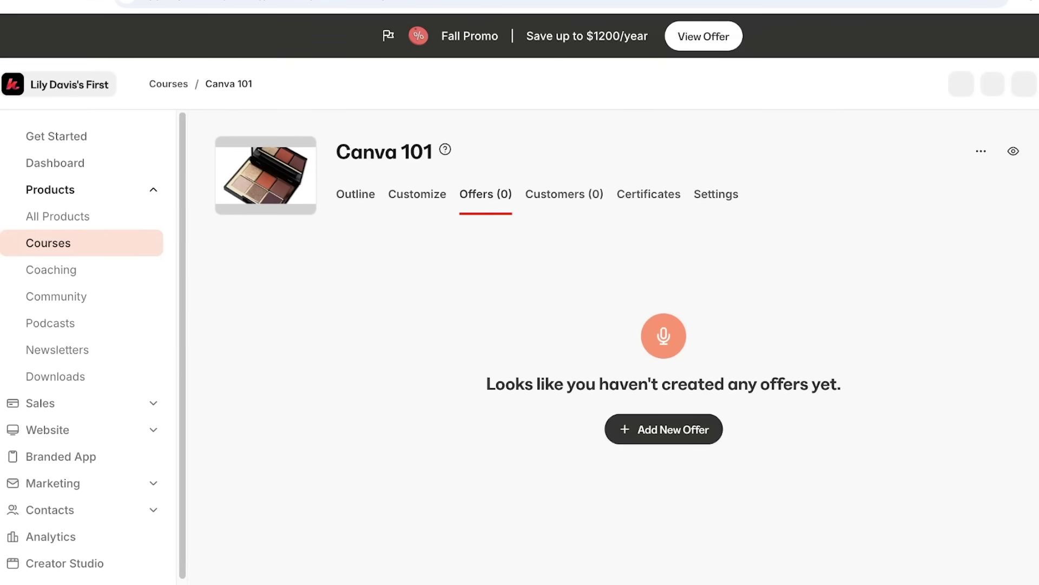
click(664, 429)
Step: Enter 'Learn everything about easy design in Canva' as the offer title and select the Canva 101 product
click(272, 205)
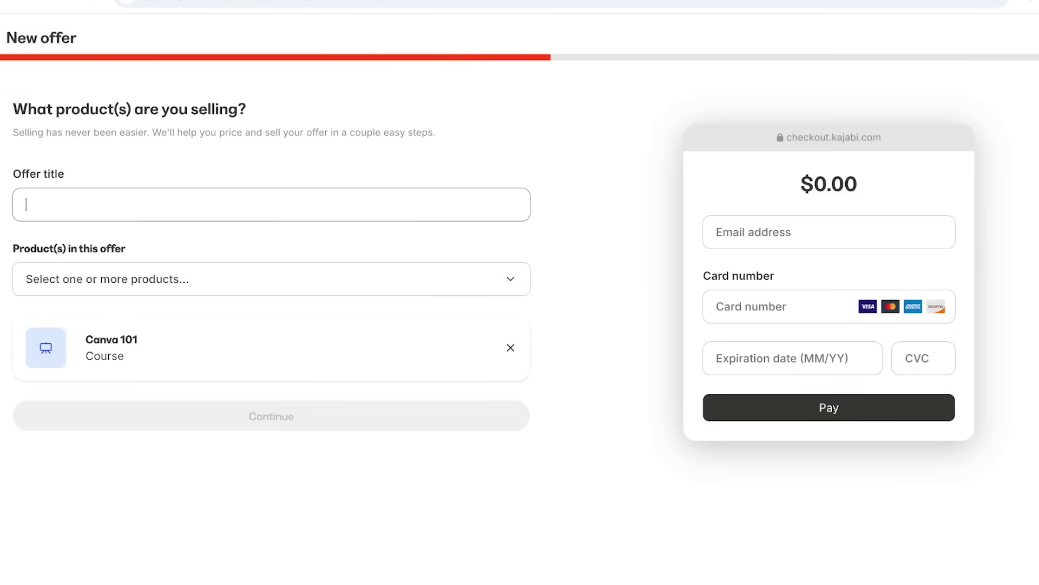
text(A)
key(BackSpace)
text(Learn)
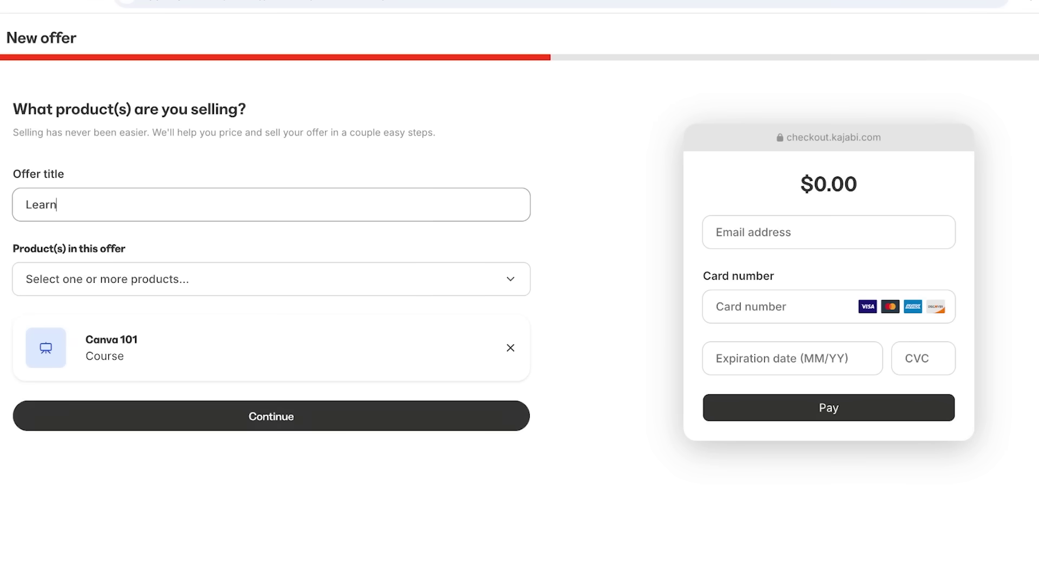
text( everything about easy )
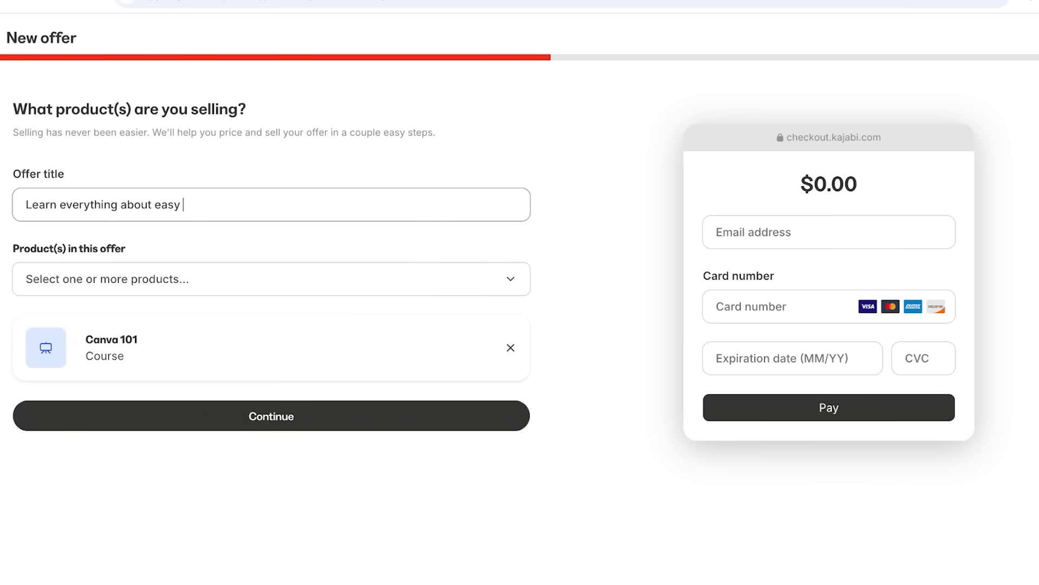
text(design in Canva)
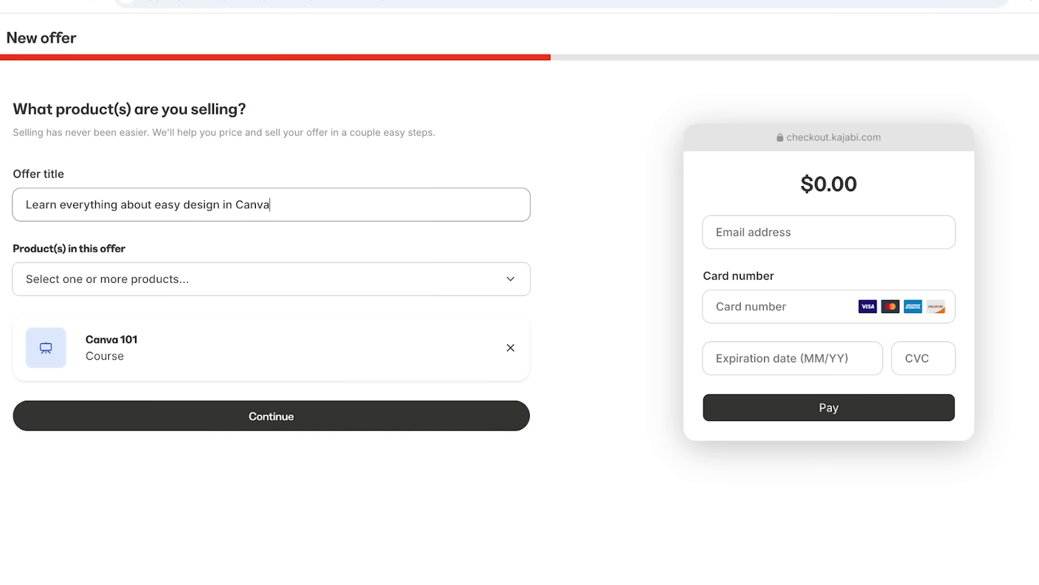
key(Tab)
click(72, 351)
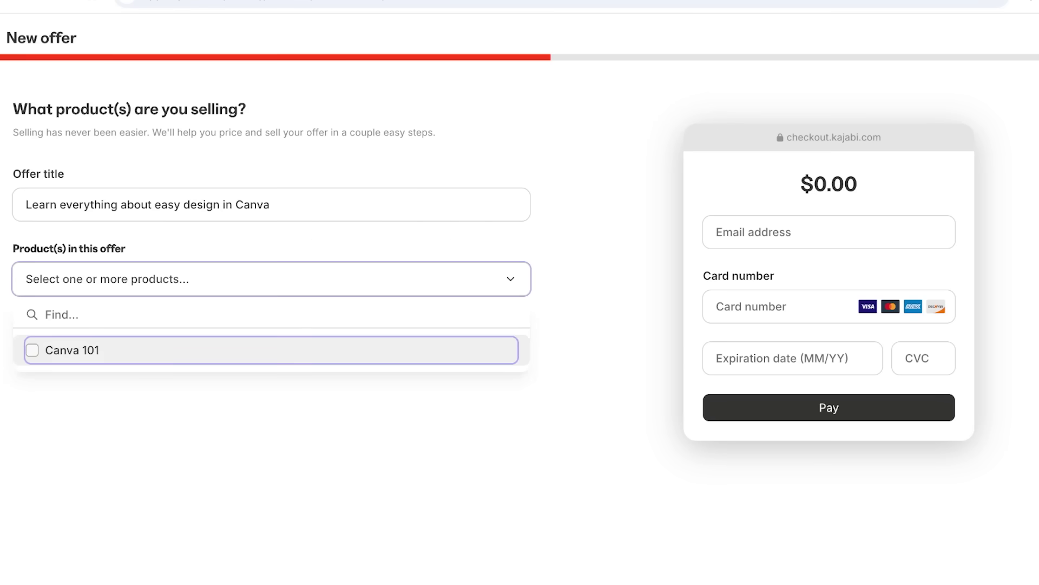
key(Return)
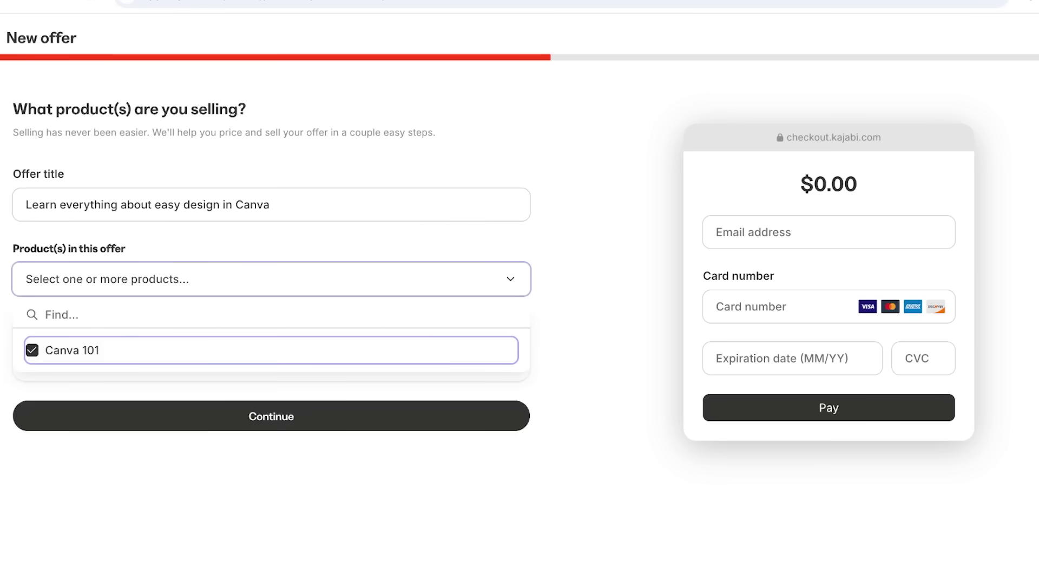
Step: Choose Paid pricing for the offer and go to Connect payments to accept payments
click(271, 416)
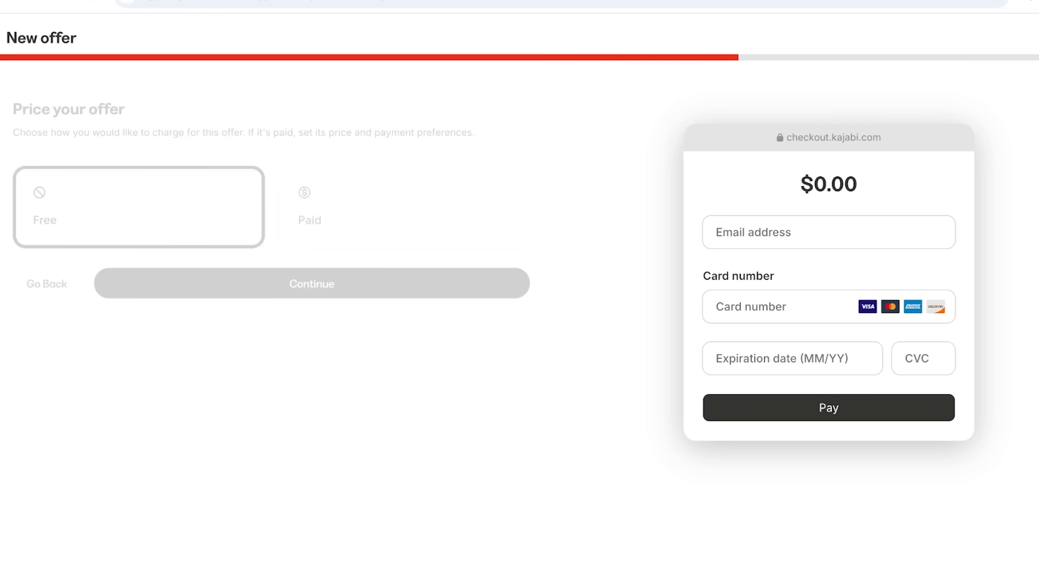
click(404, 207)
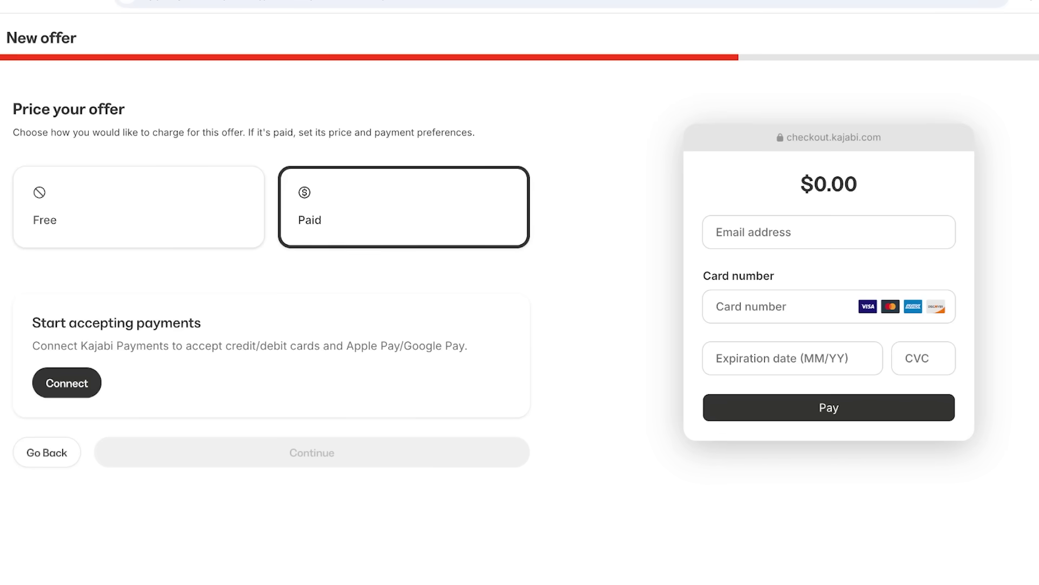
click(67, 383)
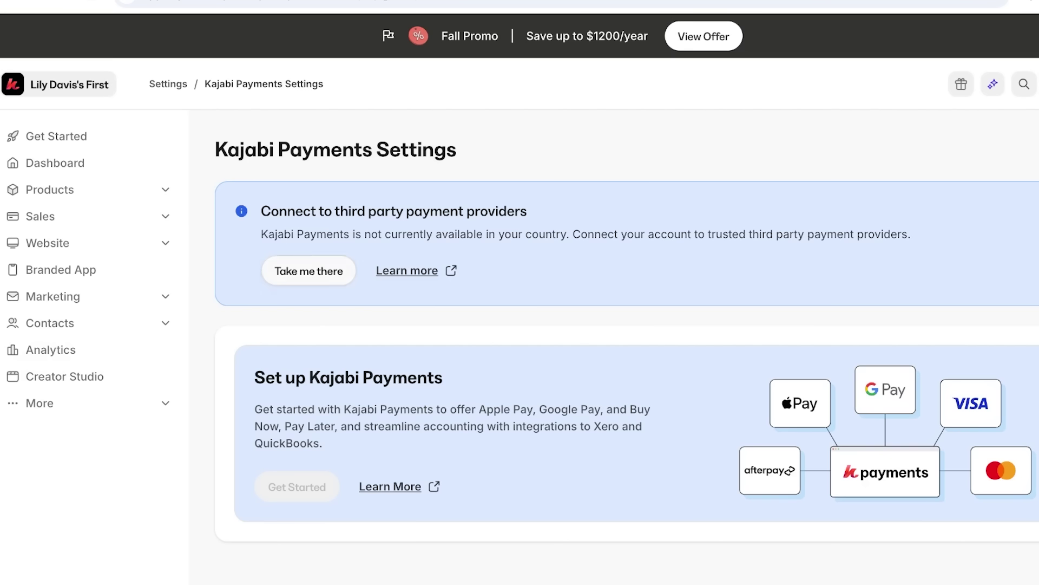
Step: Browse the Third Party Integrations page for payment provider options
click(308, 271)
scroll(541, 325, down, 10)
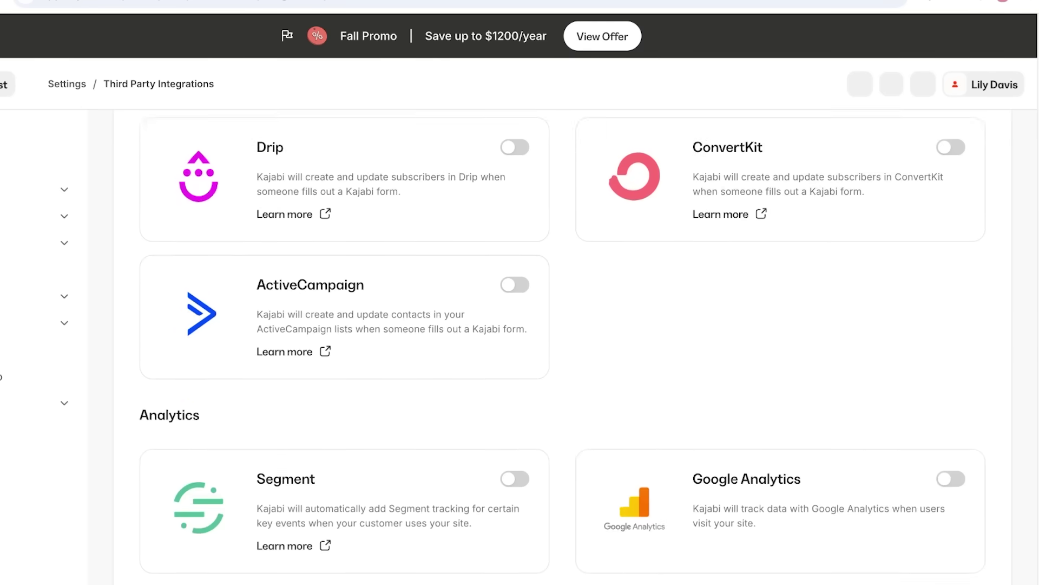
scroll(541, 346, down, 4)
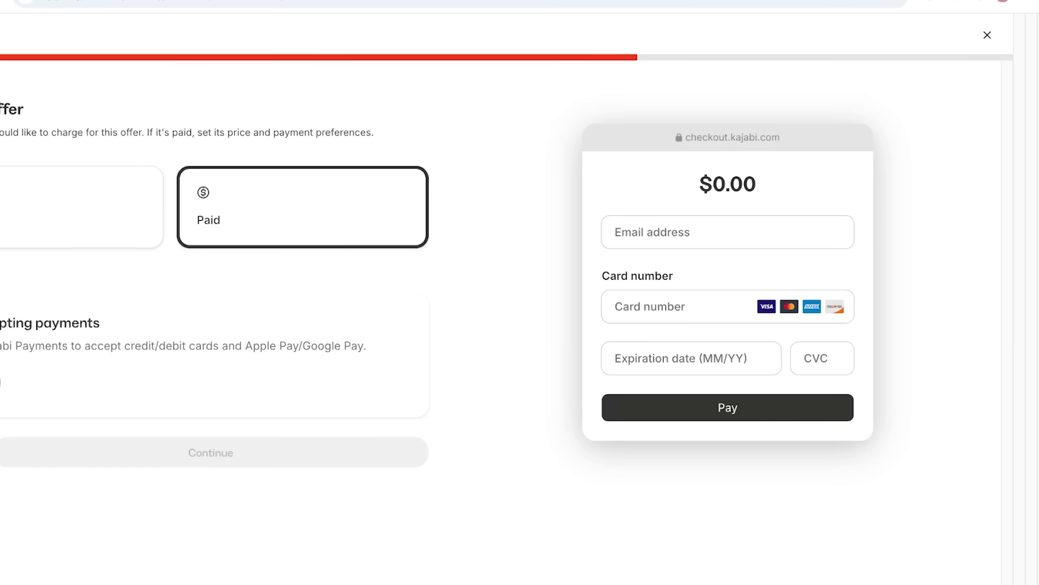
Step: Switch the offer to Free, review the checkout customization, and Save and Finish
click(149, 207)
click(322, 283)
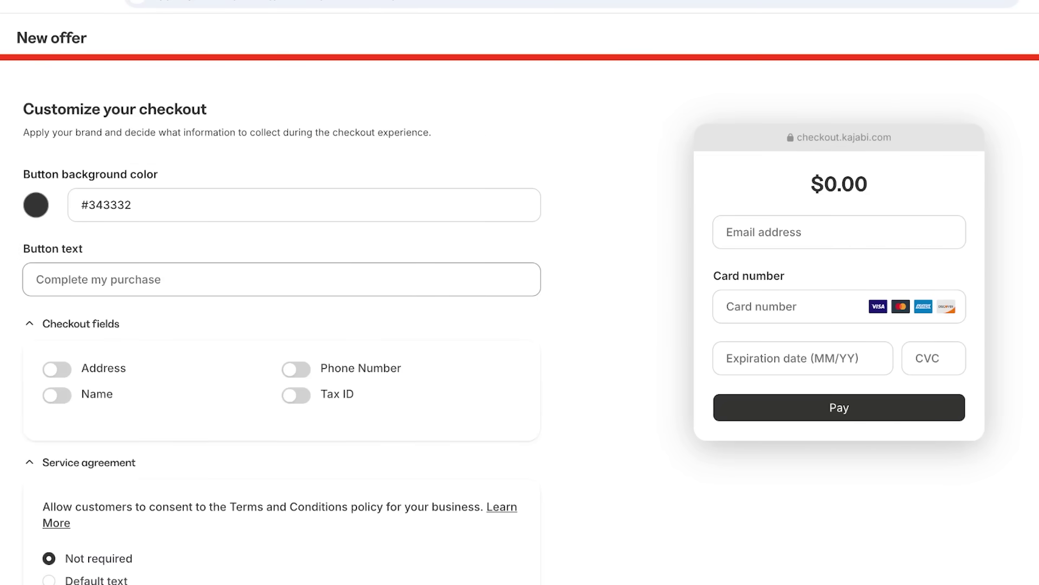
scroll(519, 325, down, 2)
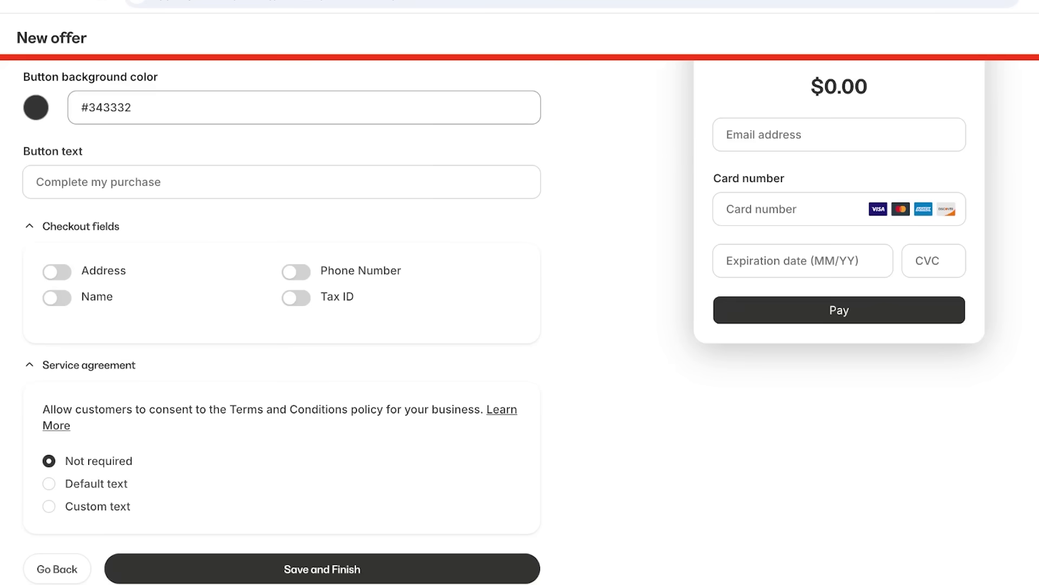
scroll(520, 325, up, 2)
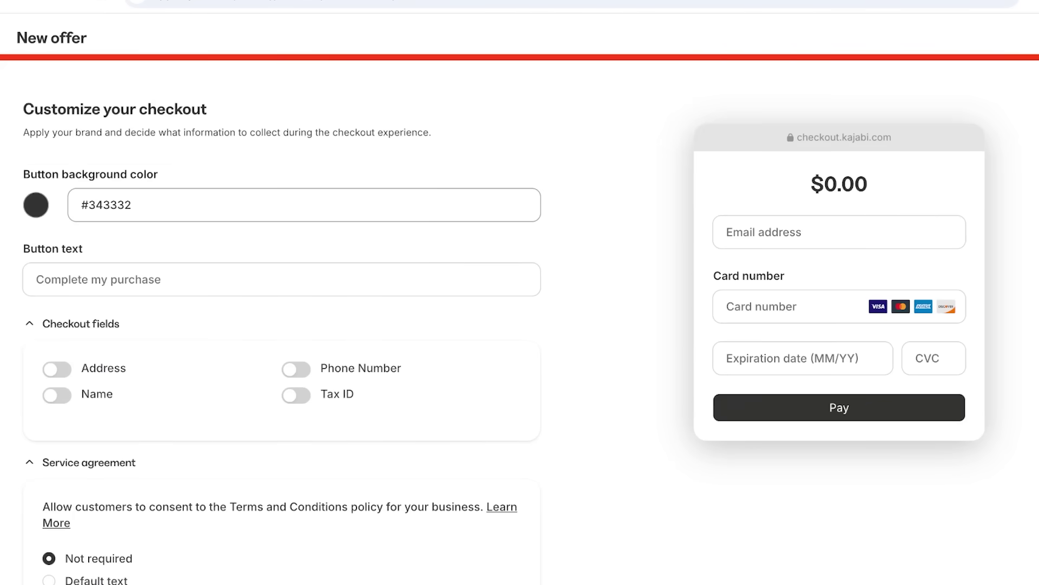
scroll(305, 205, down, 2)
click(322, 569)
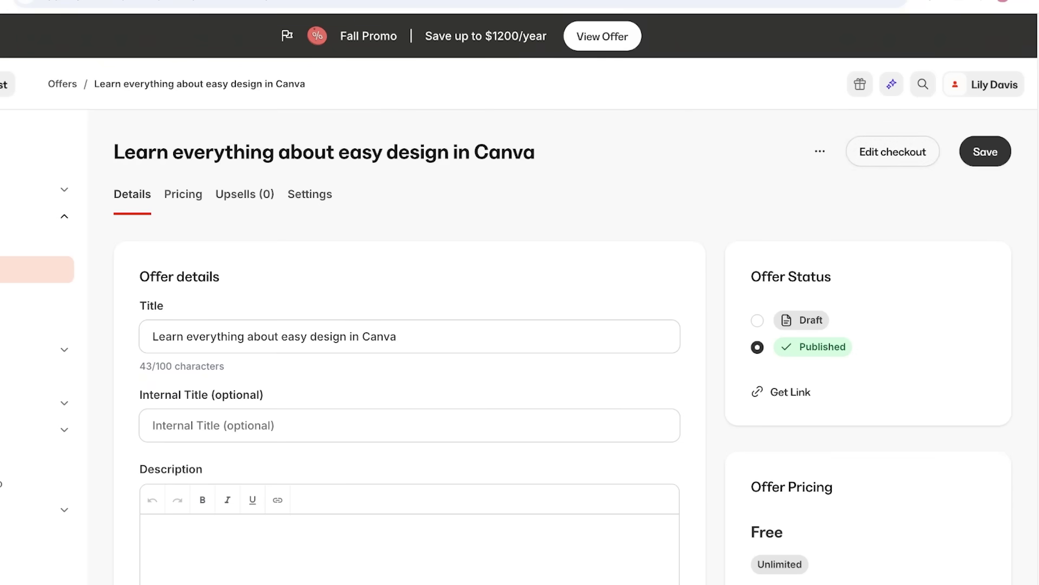
Step: Choose Edit checkout on the offer's details page
click(893, 152)
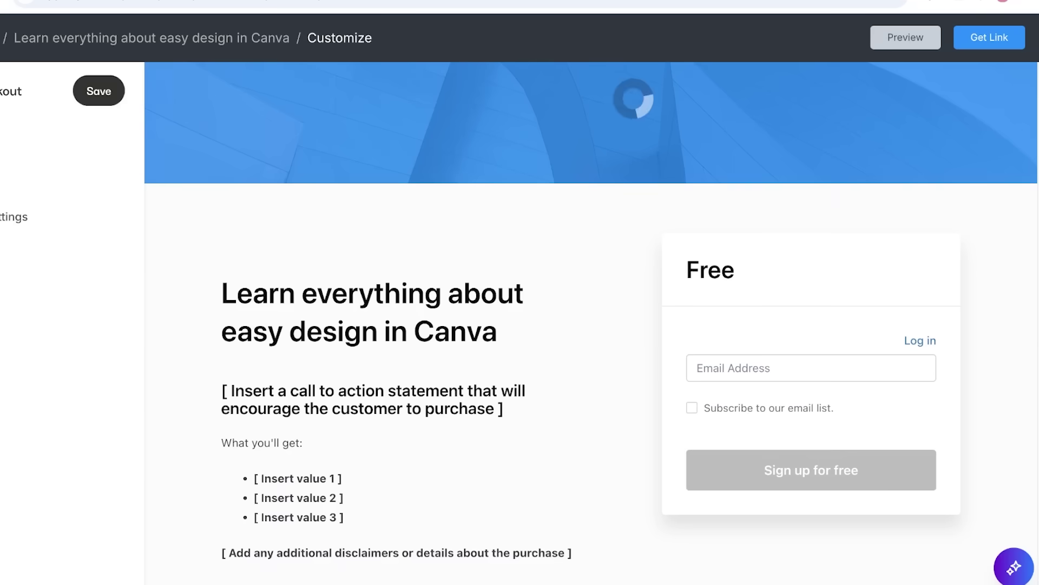
Step: Delete the call-to-action placeholder and the blank line above What you'll get:
click(406, 473)
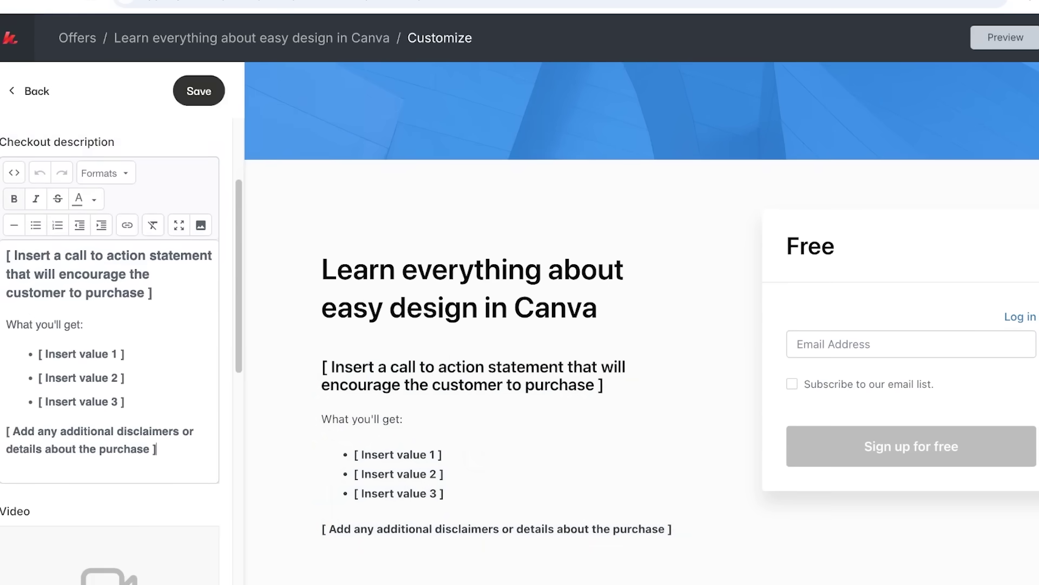
drag(157, 449, 29, 293)
double_click(30, 293)
click(102, 292)
triple_click(101, 293)
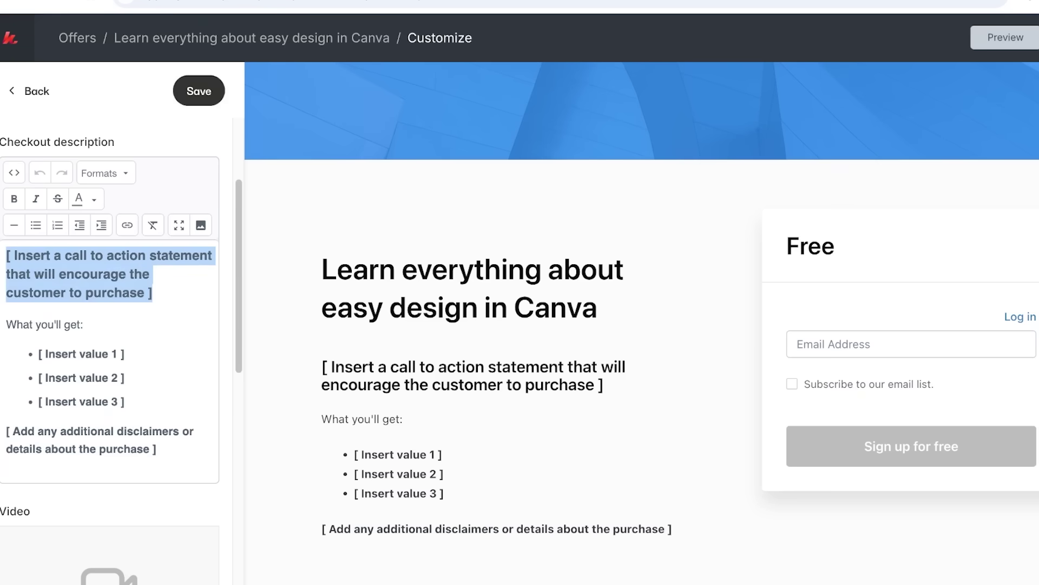
key(BackSpace)
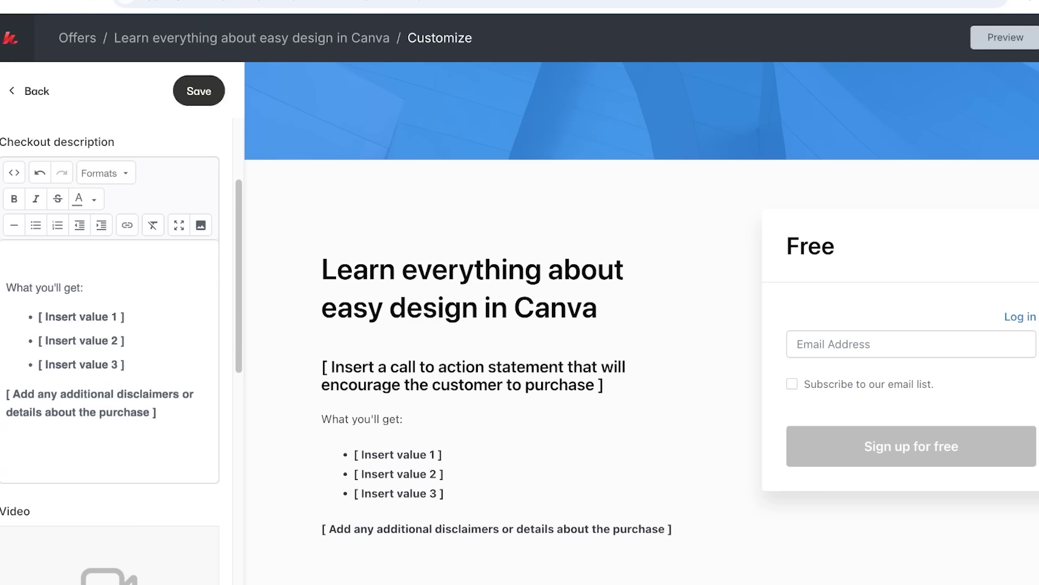
click(6, 288)
key(BackSpace)
Step: Replace the three bullets with '10 exclusive canva email templates', 'Professional logo making', 'Easy canva tips and tricks!'
triple_click(82, 287)
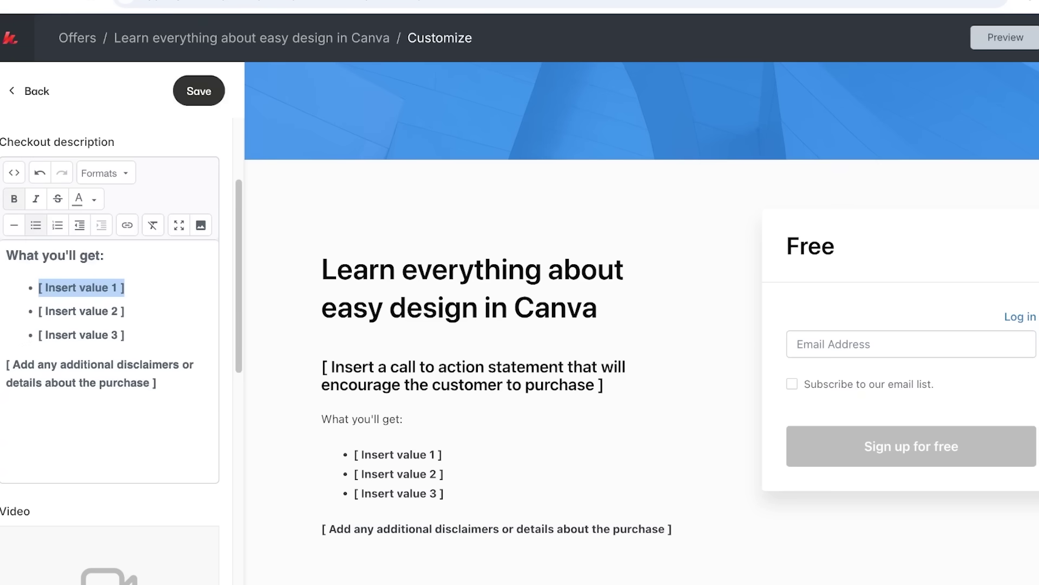
text(10 ex)
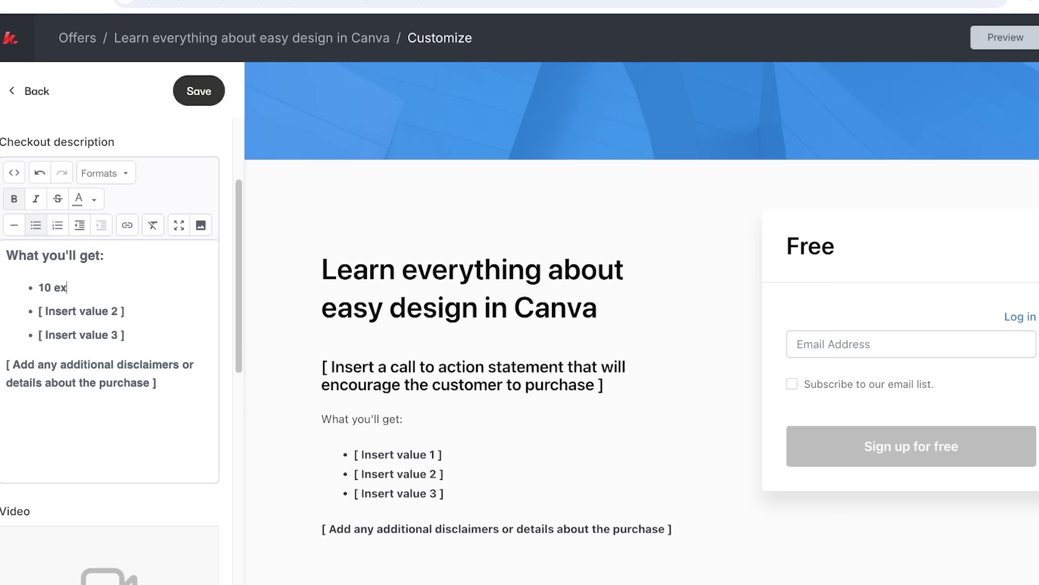
text(clusive canva )
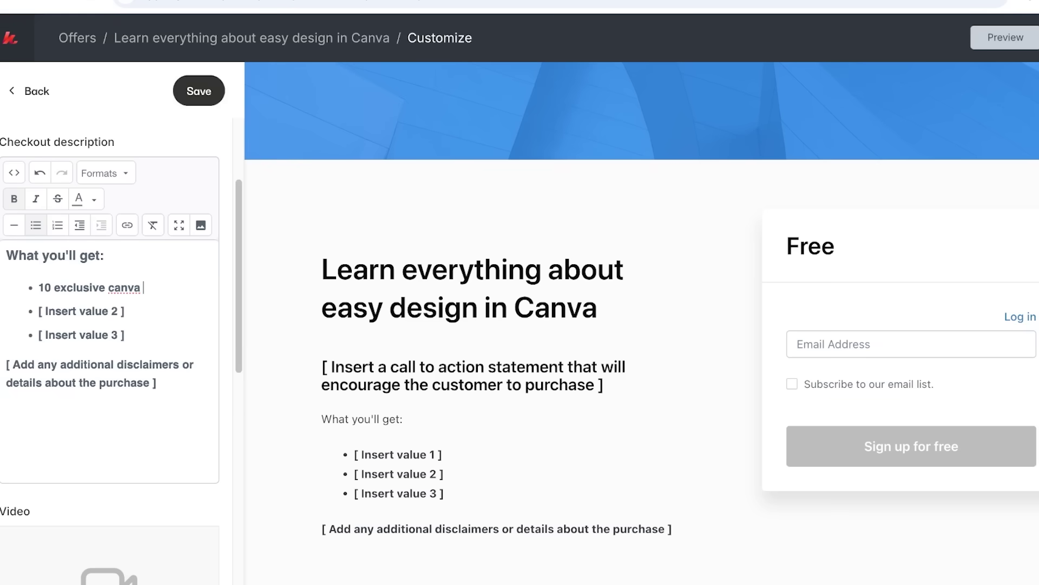
text(email templates)
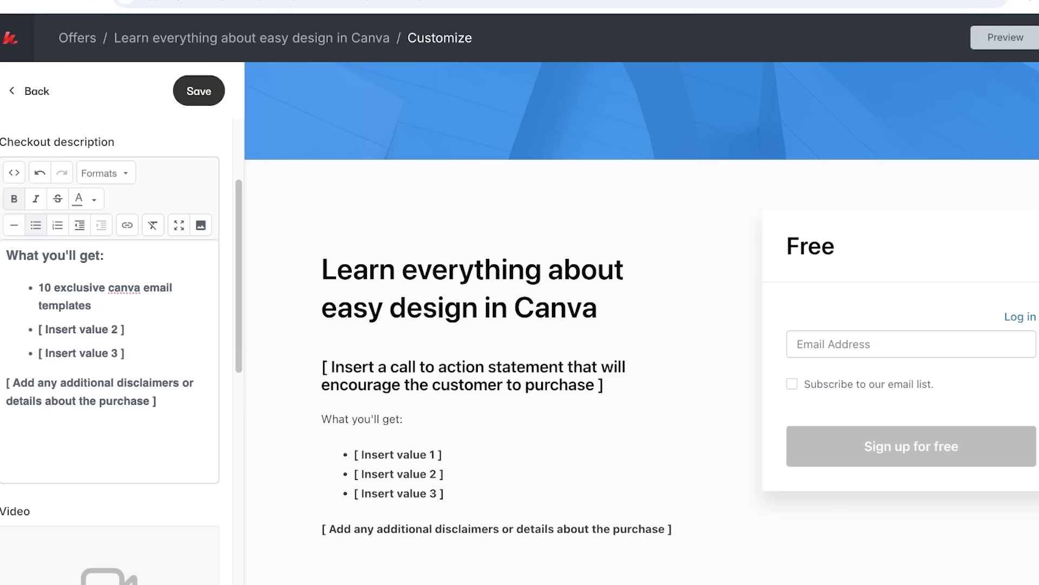
drag(125, 329, 39, 329)
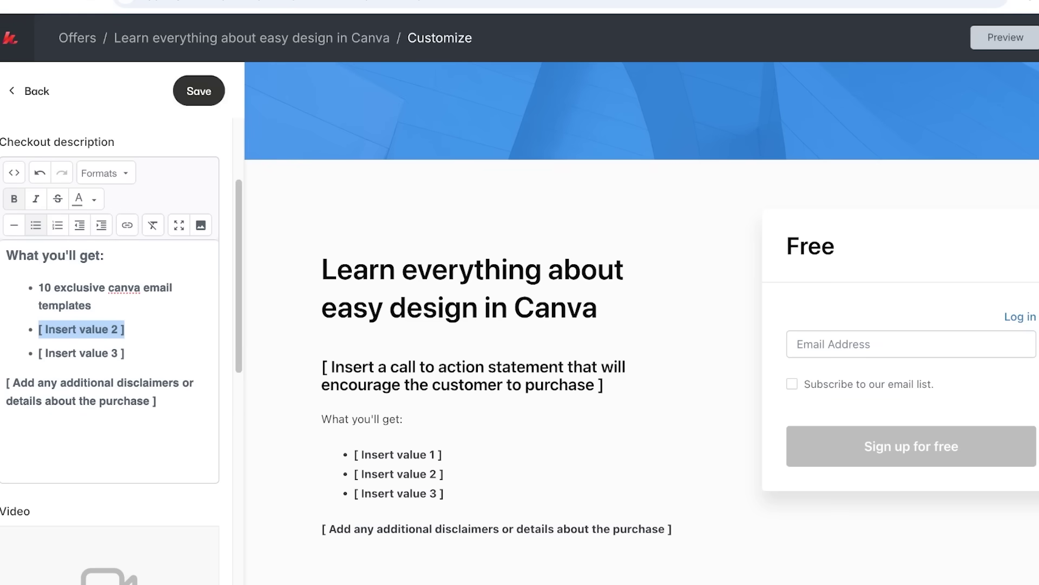
text(P)
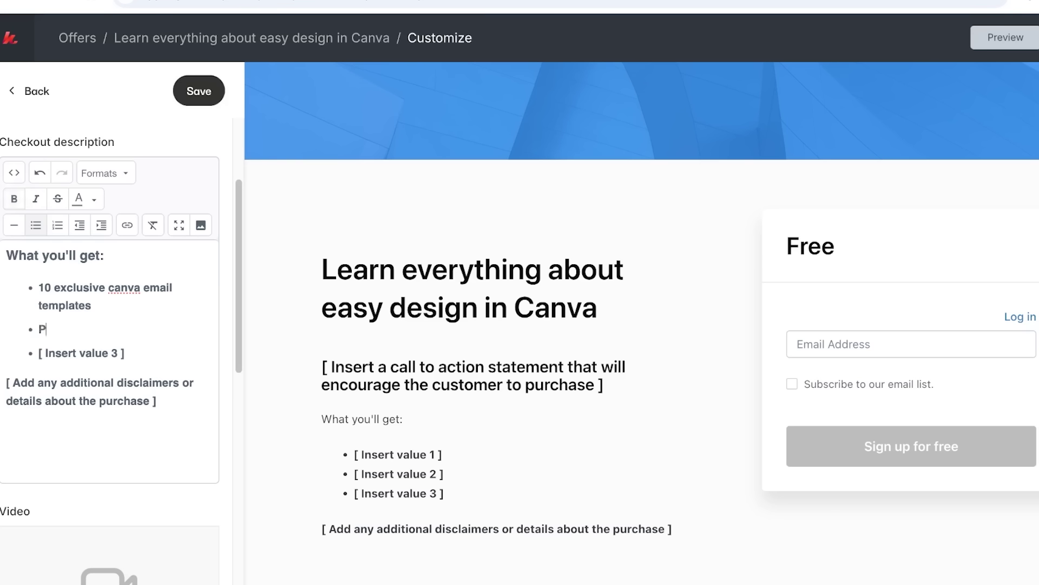
text(rofessional logo making)
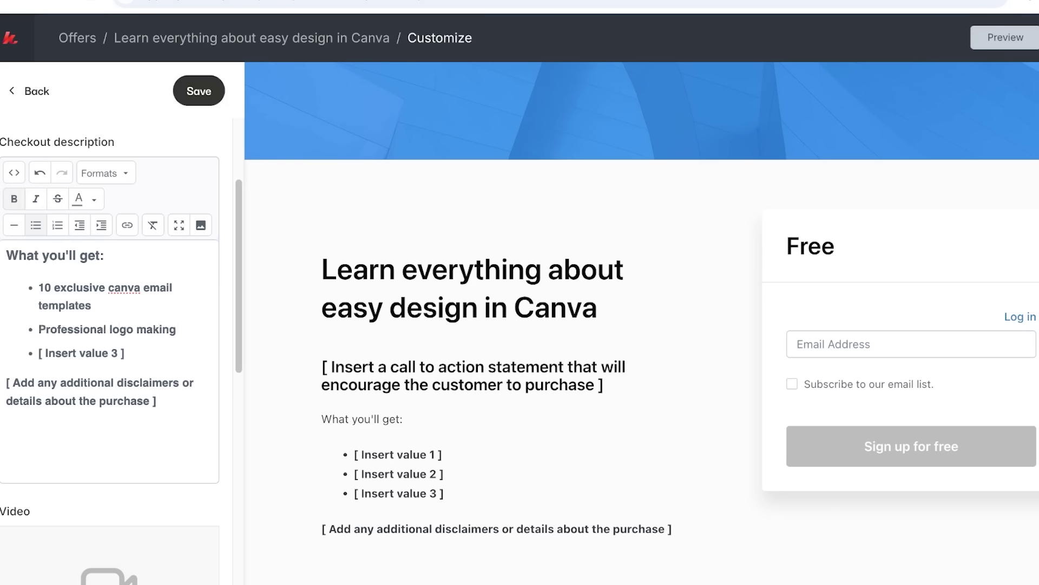
drag(125, 353, 38, 353)
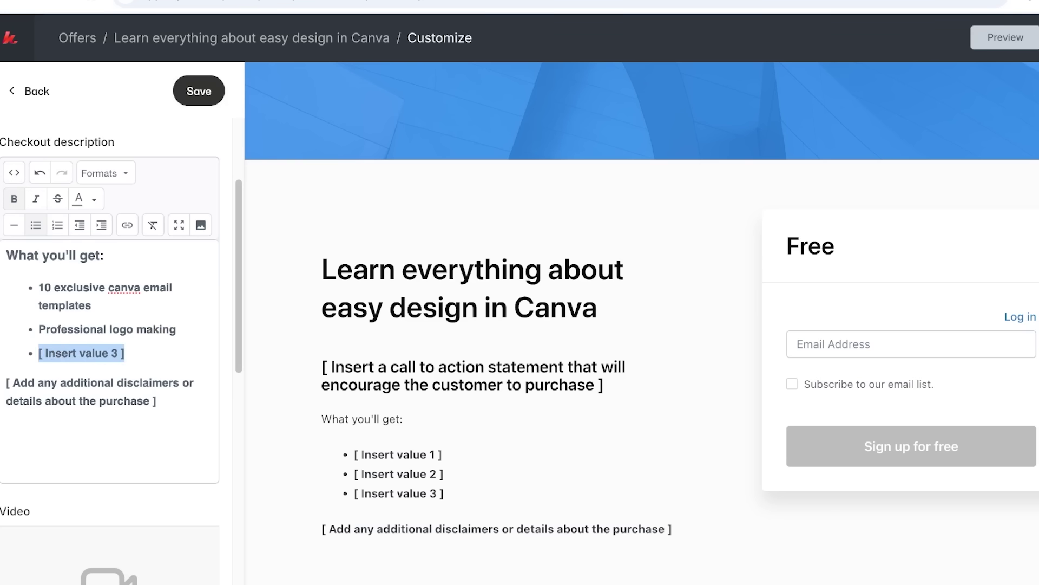
key(BackSpace)
text(Eas)
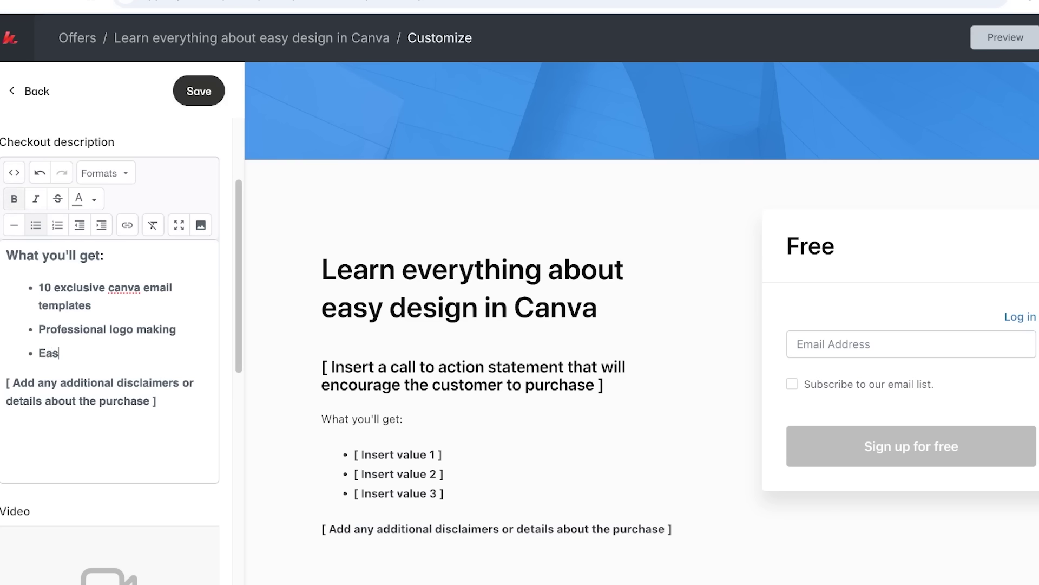
text(y canva tips and tricks!)
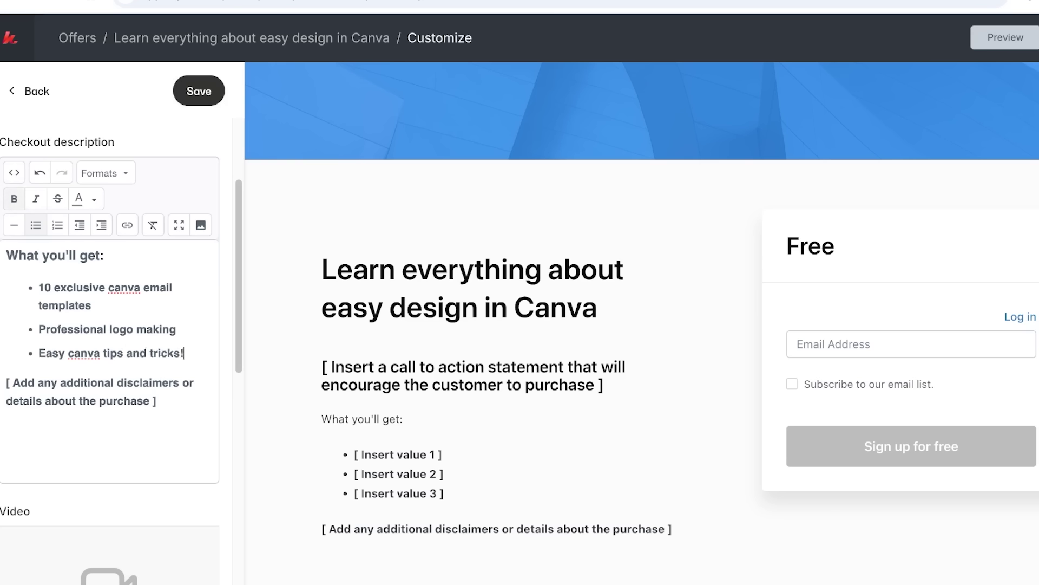
Step: Delete the disclaimer placeholder paragraph from the description
drag(137, 401, 52, 401)
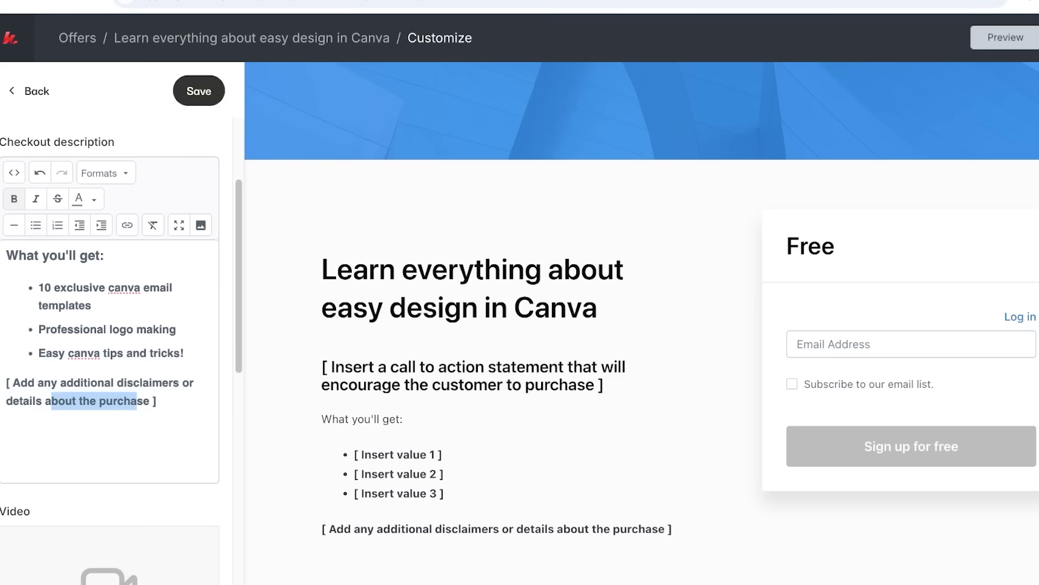
click(156, 402)
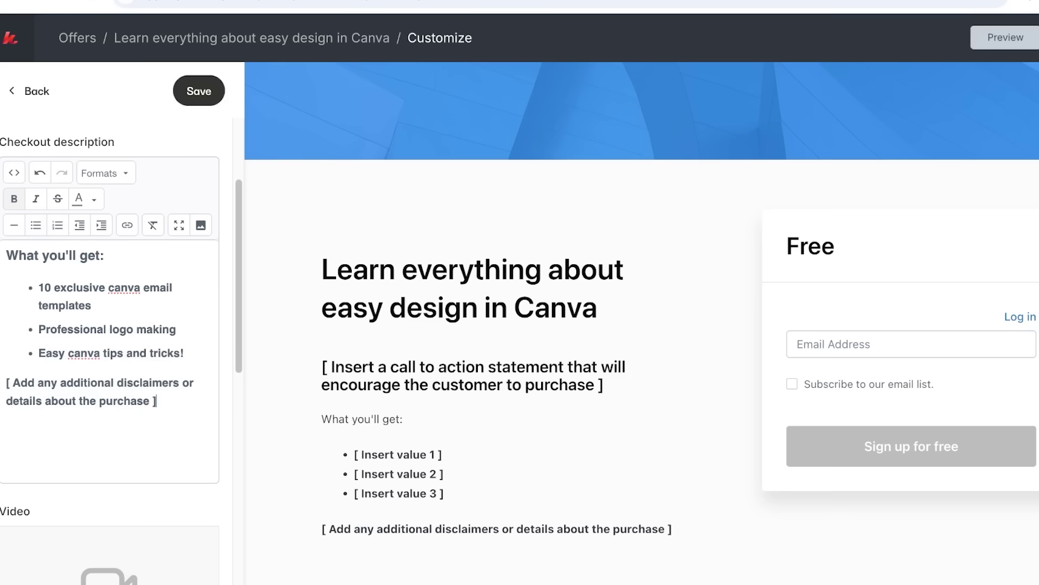
drag(6, 382, 35, 400)
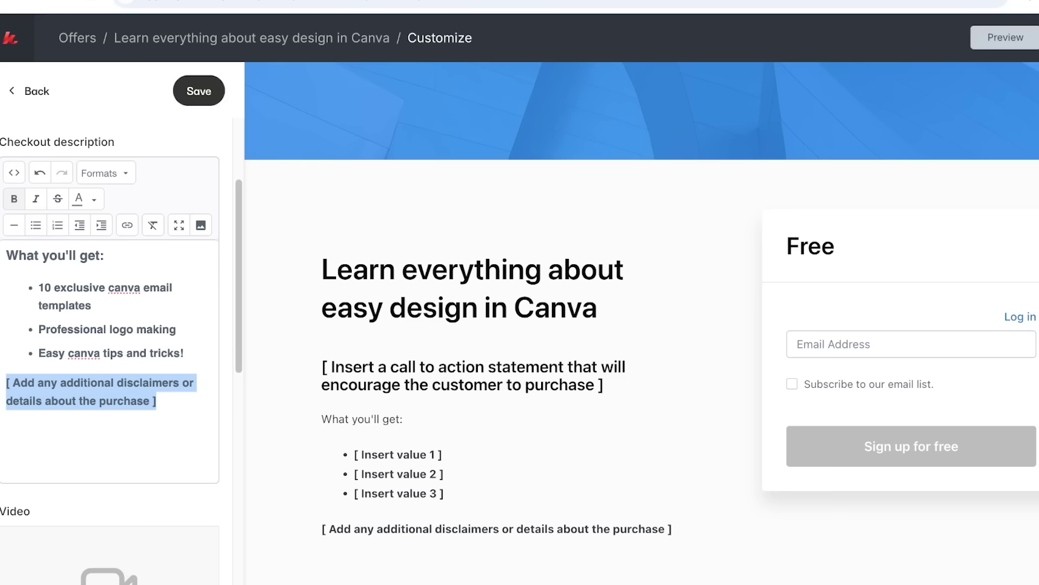
key(BackSpace)
Step: Skip adding a testimonial and save the checkout with the three benefits
scroll(119, 352, down, 10)
scroll(119, 352, up, 4)
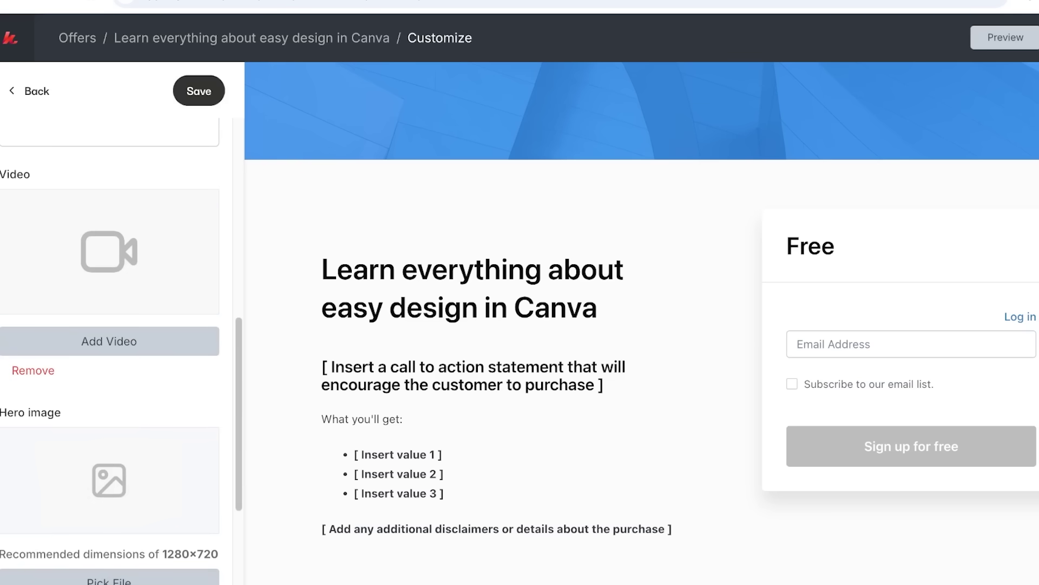
scroll(119, 352, down, 3)
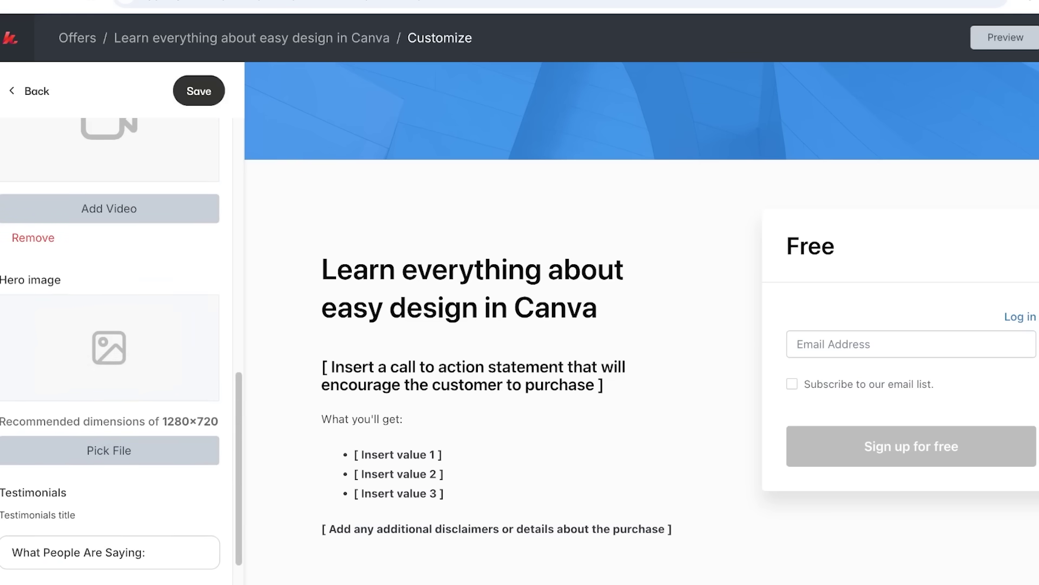
scroll(119, 352, down, 2)
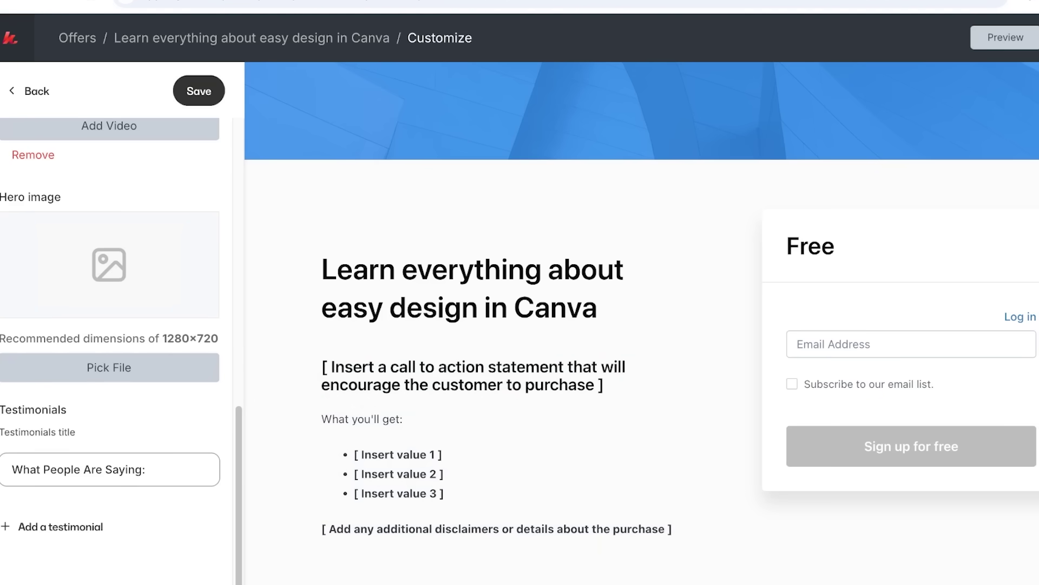
click(61, 526)
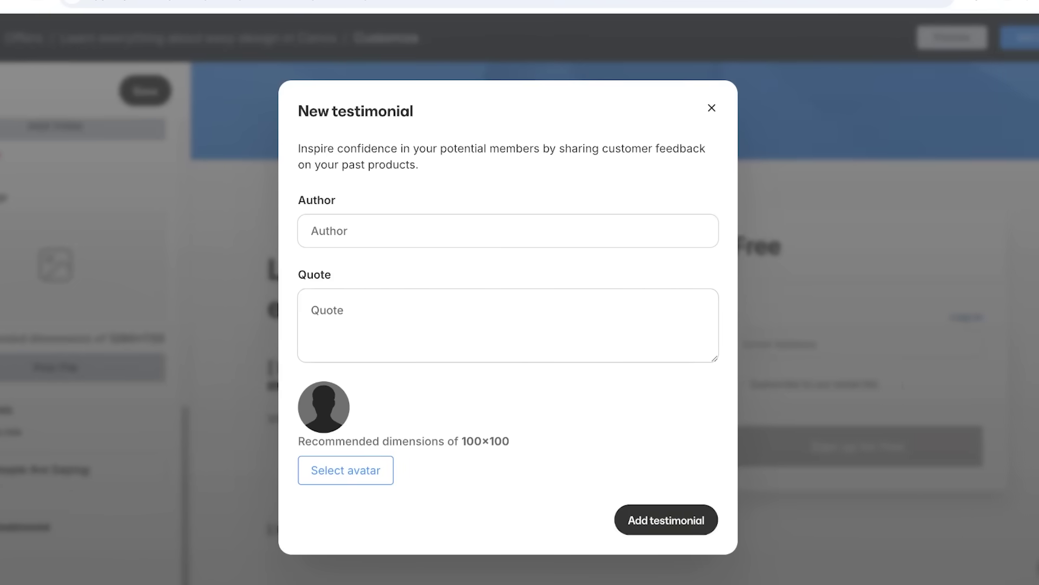
click(711, 108)
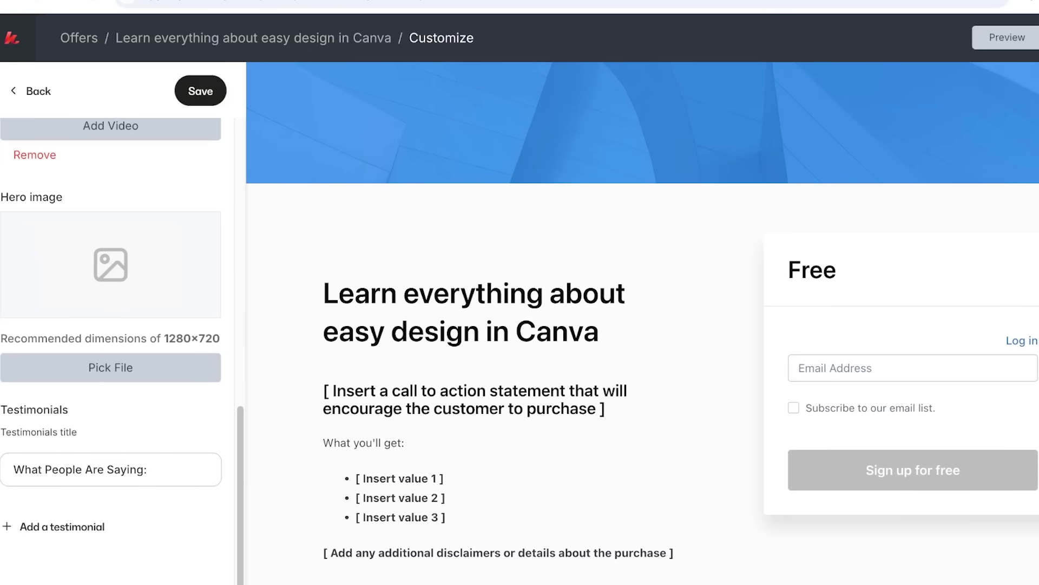
click(191, 90)
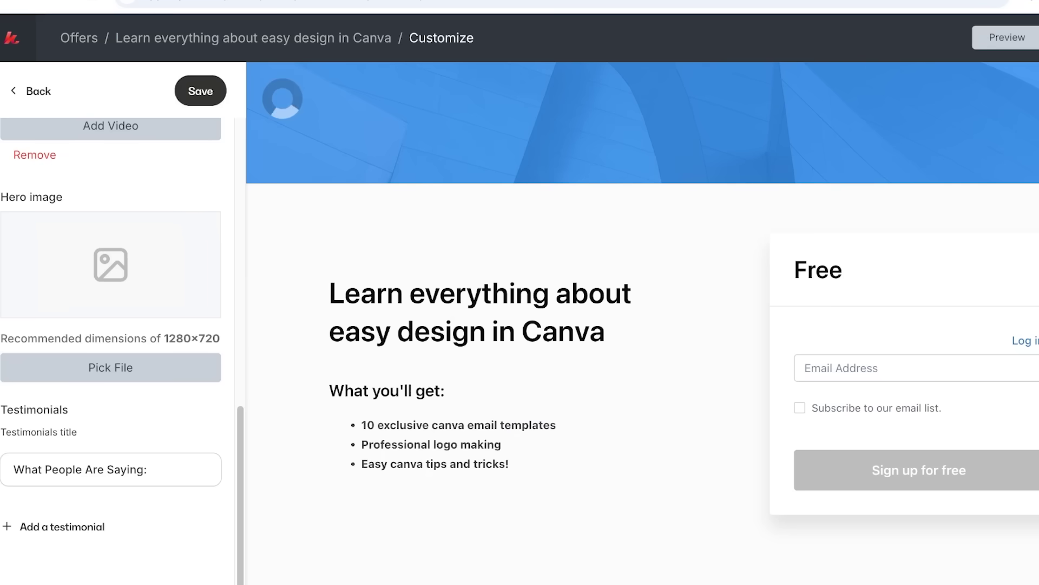
Step: Turn off the checkout banner, save the checkout, and bring up the offer's shareable URL
scroll(111, 325, up, 6)
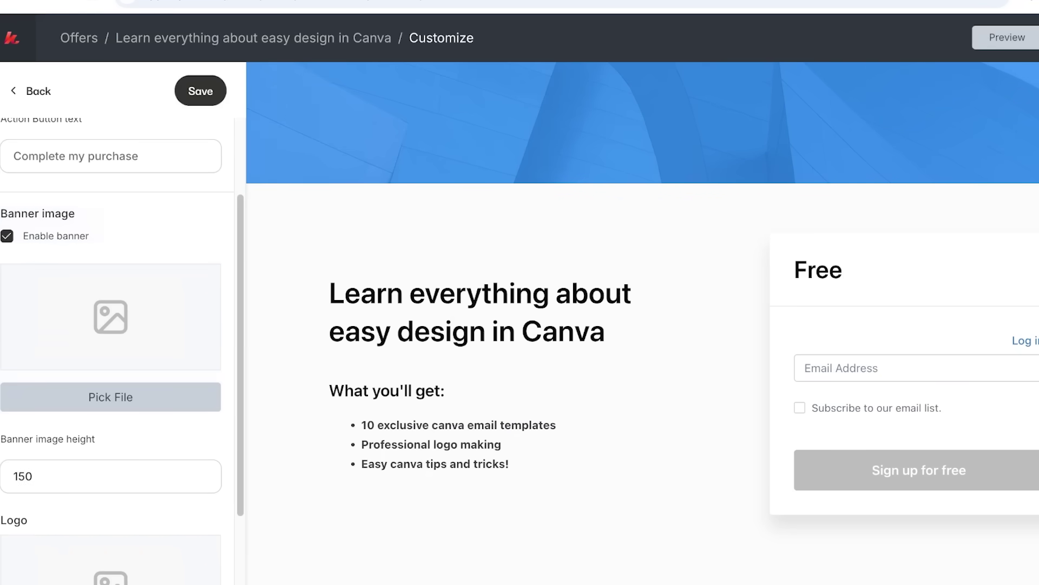
click(6, 236)
click(200, 91)
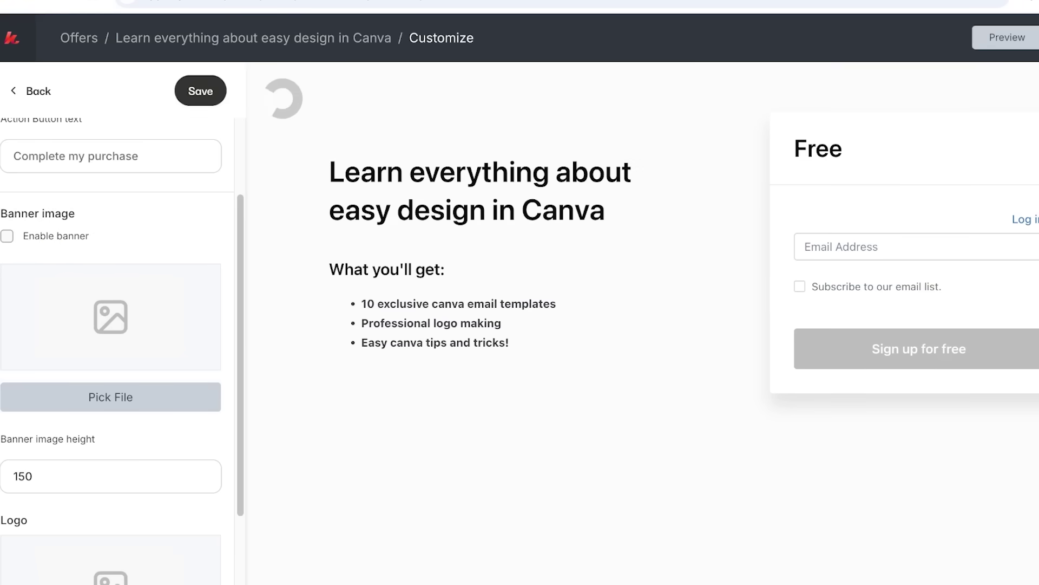
scroll(111, 324, up, 2)
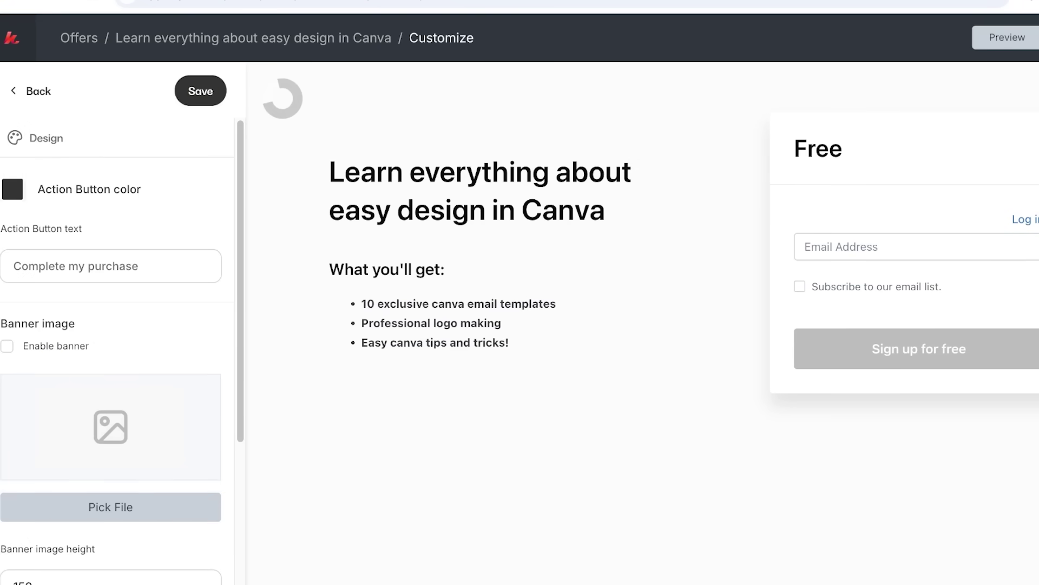
click(1038, 37)
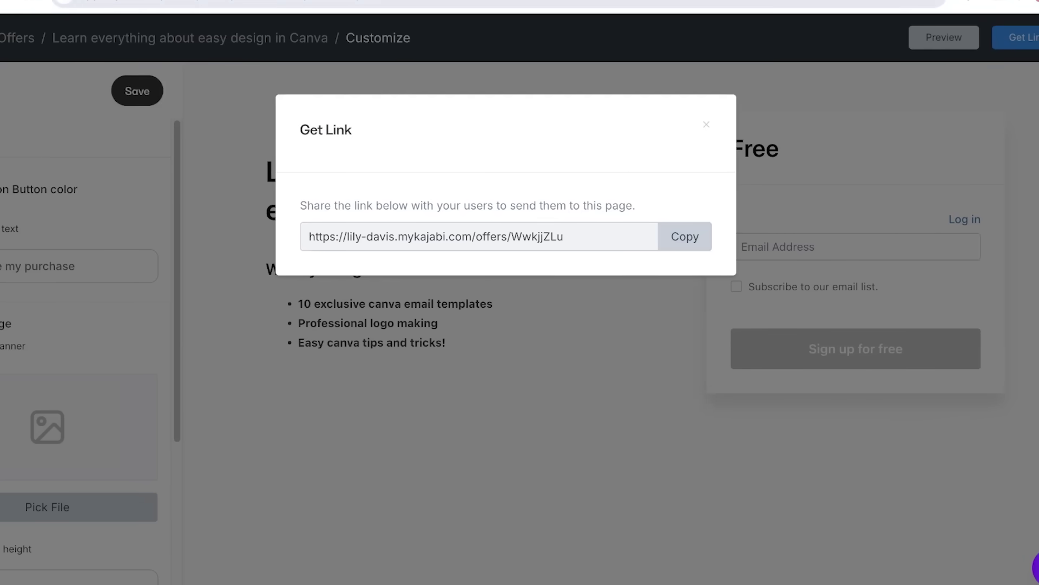
Step: Copy the offer's checkout URL, then open Products > Coaching to reach 'Create your coaching program'
click(684, 236)
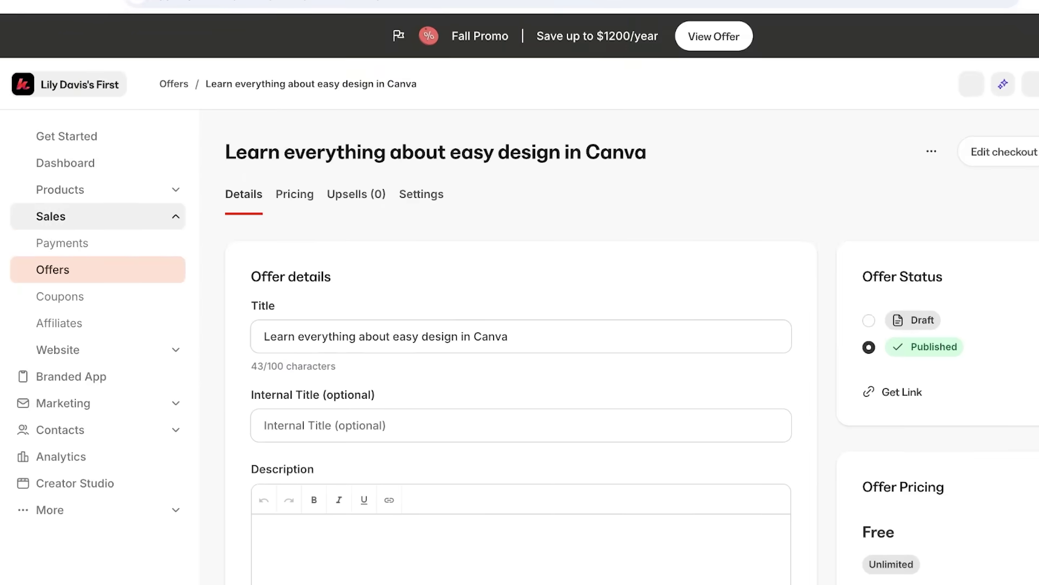
click(61, 190)
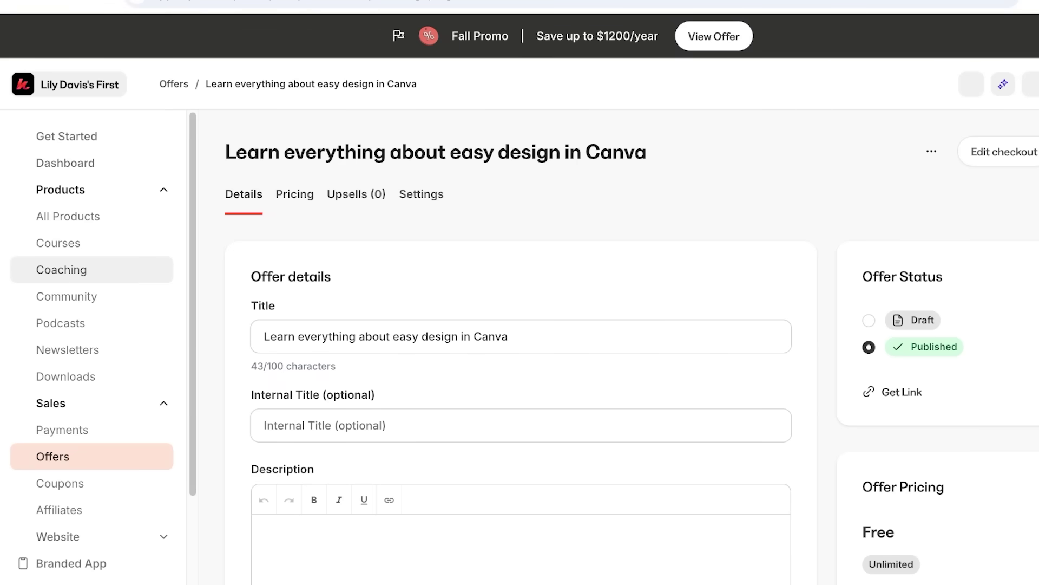
click(61, 272)
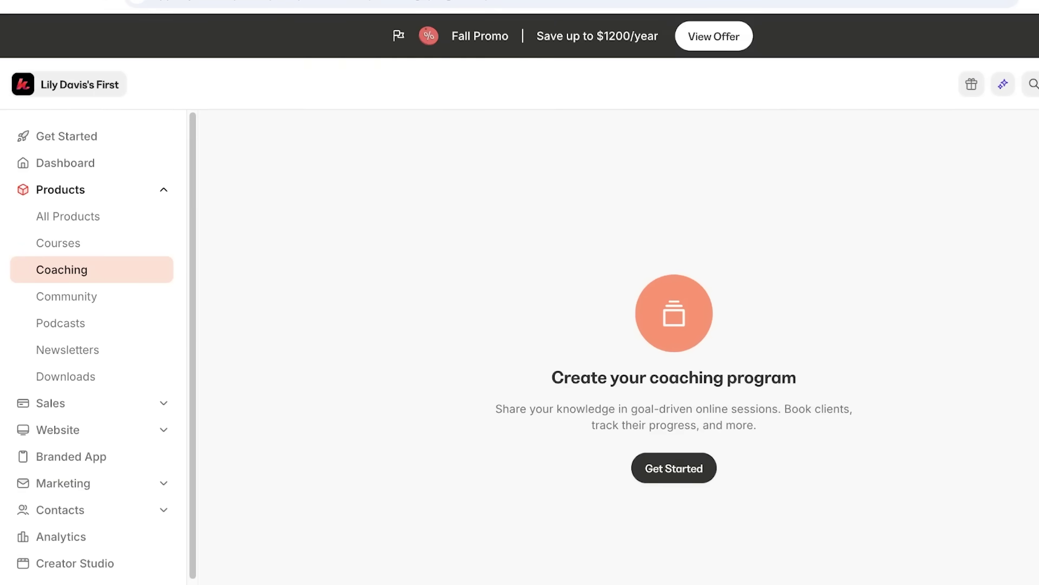